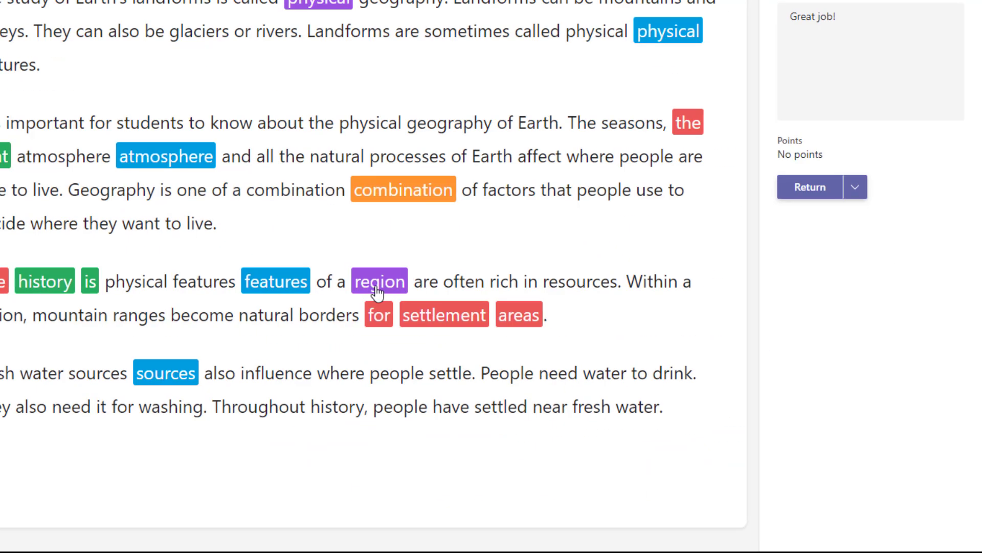
Jump the reading video to the word 'region', then go to the 4th Grade General channel
click(564, 368)
click(558, 513)
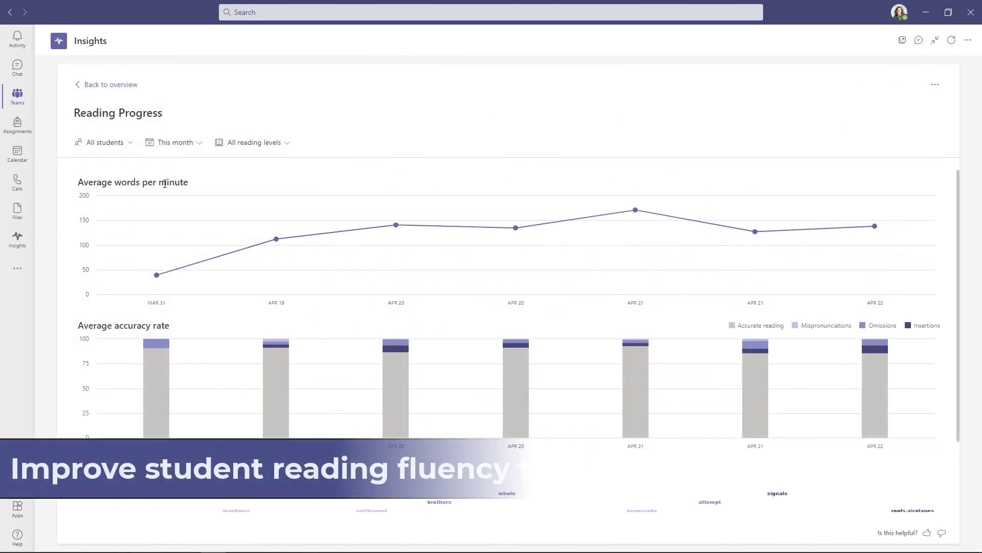
mouse_move(316, 239)
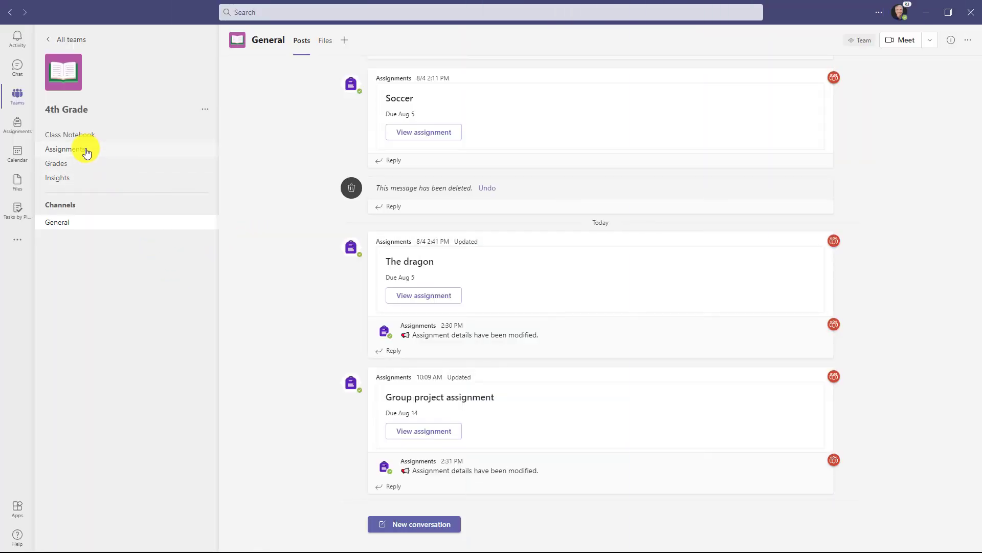
Start a new assignment from the 4th Grade Assignments page
click(86, 152)
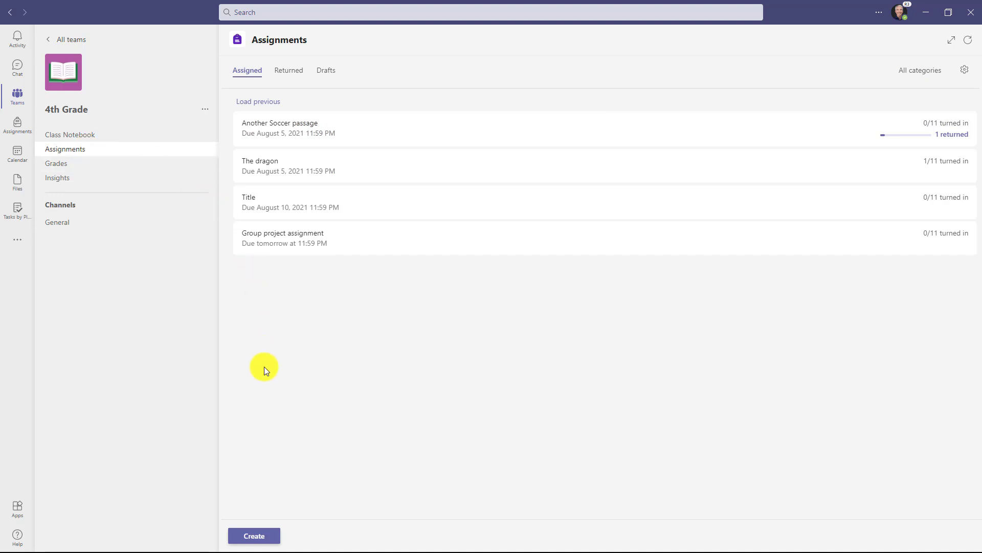
click(256, 535)
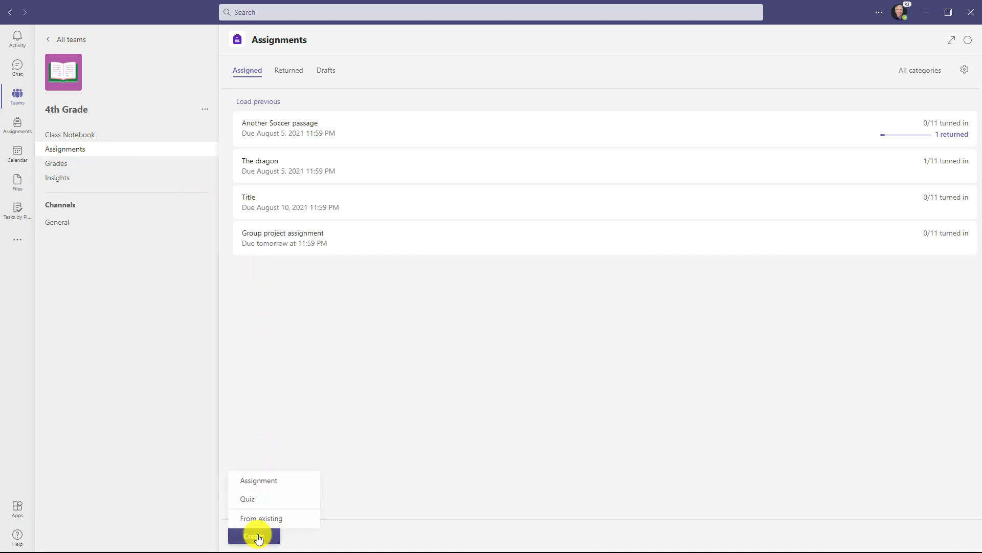
click(287, 480)
Title it 'Geography', add instructions 'Please read this passage', and attach Reading Progress
click(290, 119)
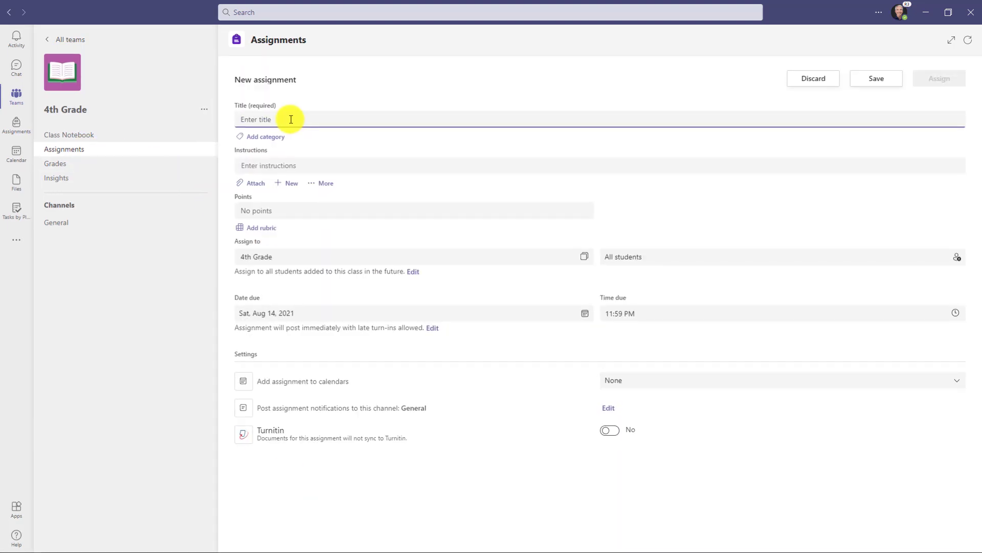
text(Geography)
click(318, 165)
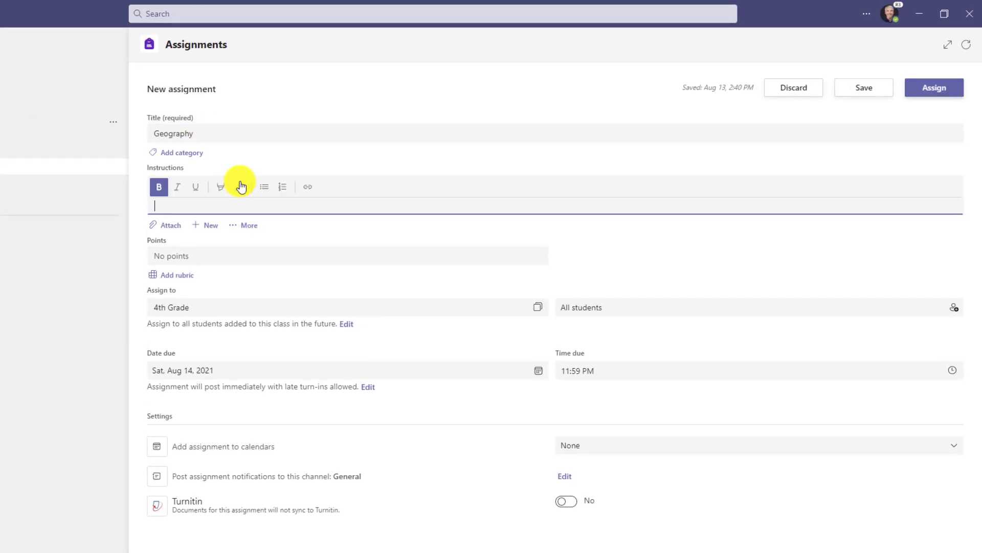
text(Please read this passage)
click(305, 218)
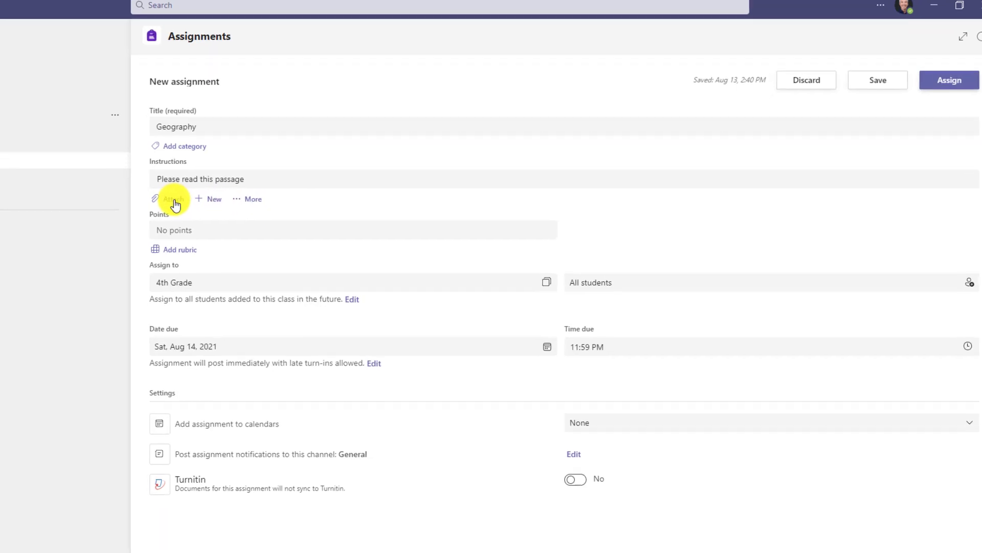
click(174, 201)
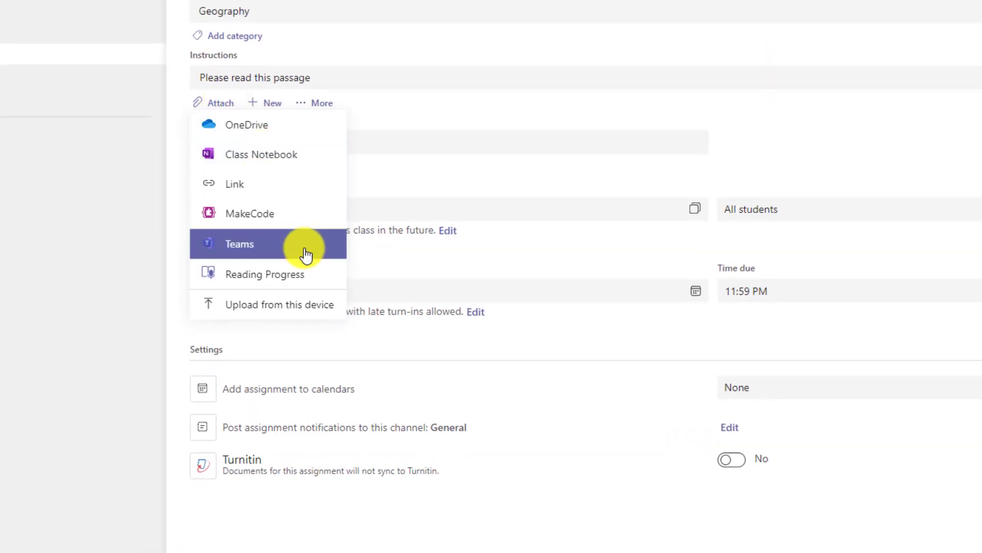
click(314, 273)
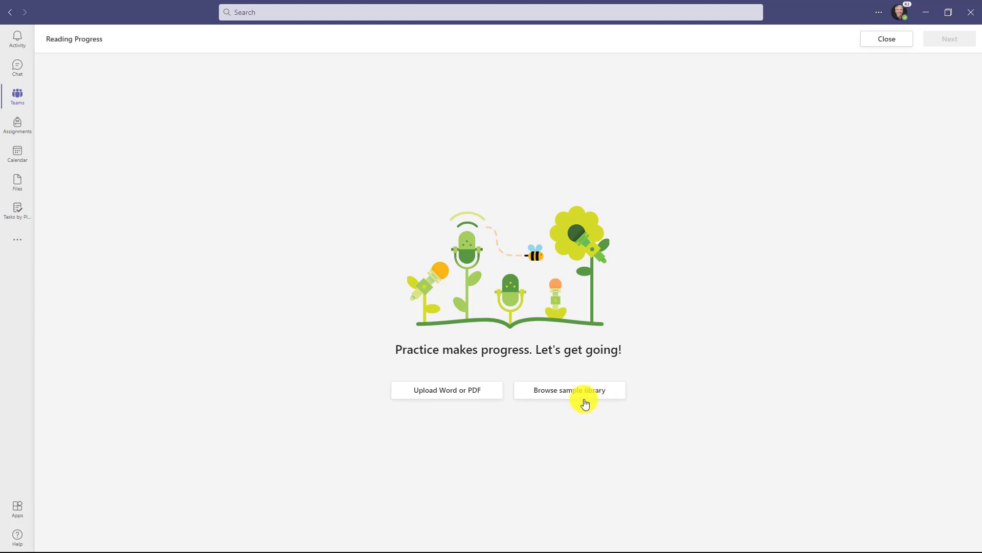
click(607, 395)
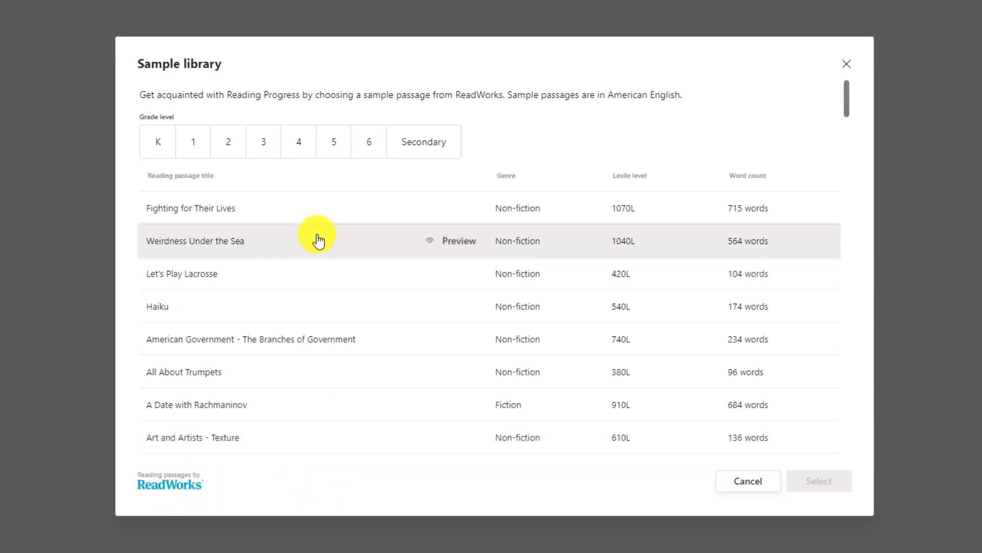
mouse_move(363, 247)
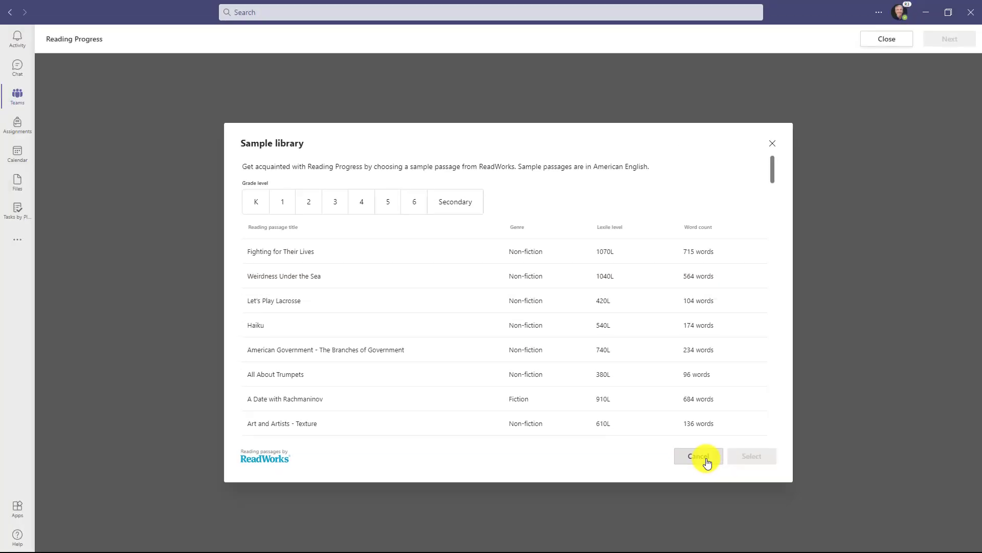
click(748, 480)
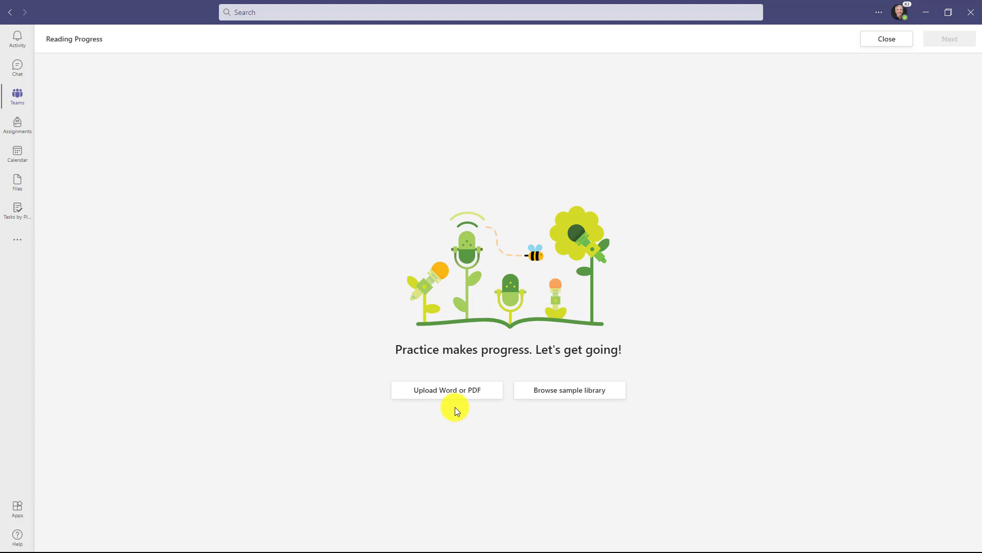
Upload the 126-word Geography passage file into Reading Progress
click(441, 396)
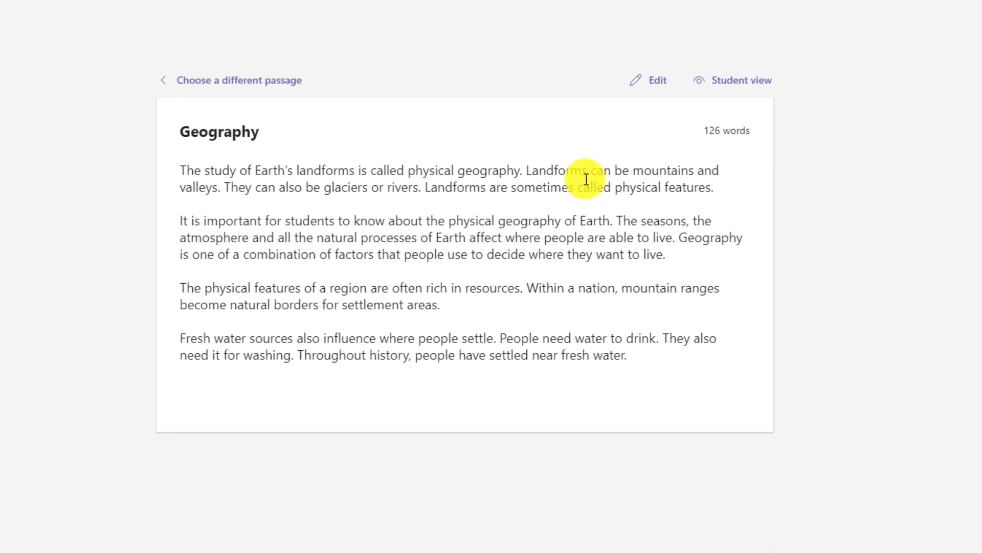
click(656, 82)
drag(638, 382, 497, 363)
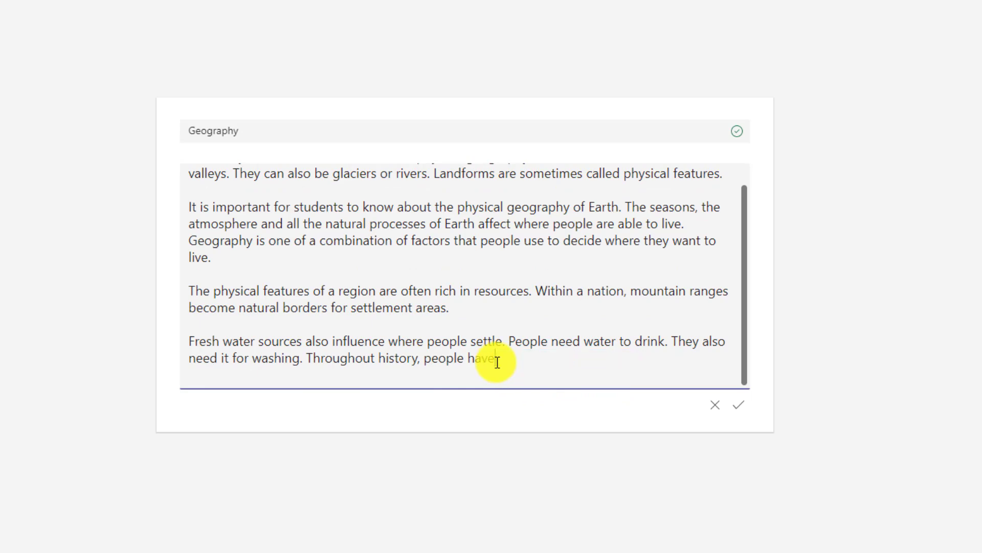
click(741, 407)
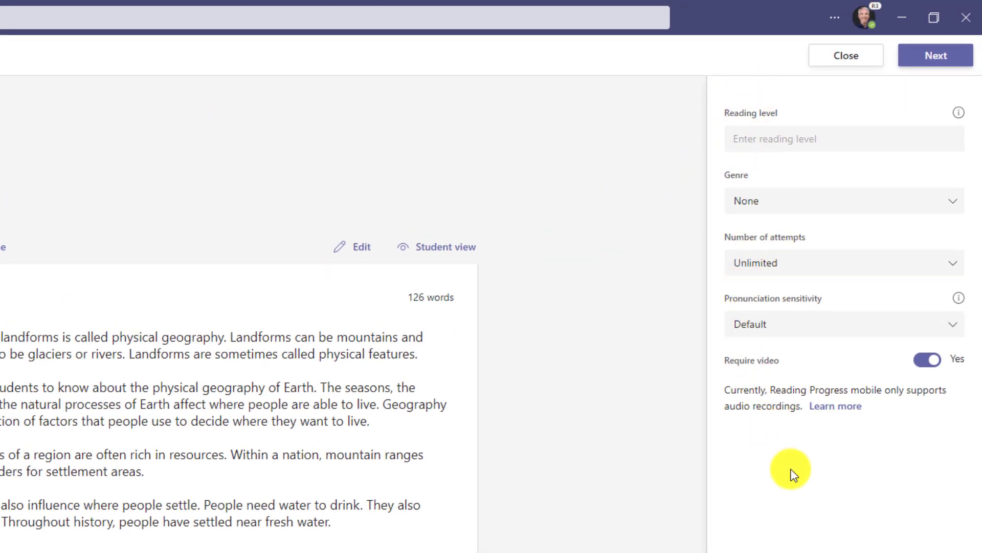
Set the reading level to J and the genre to Non-fiction
click(798, 128)
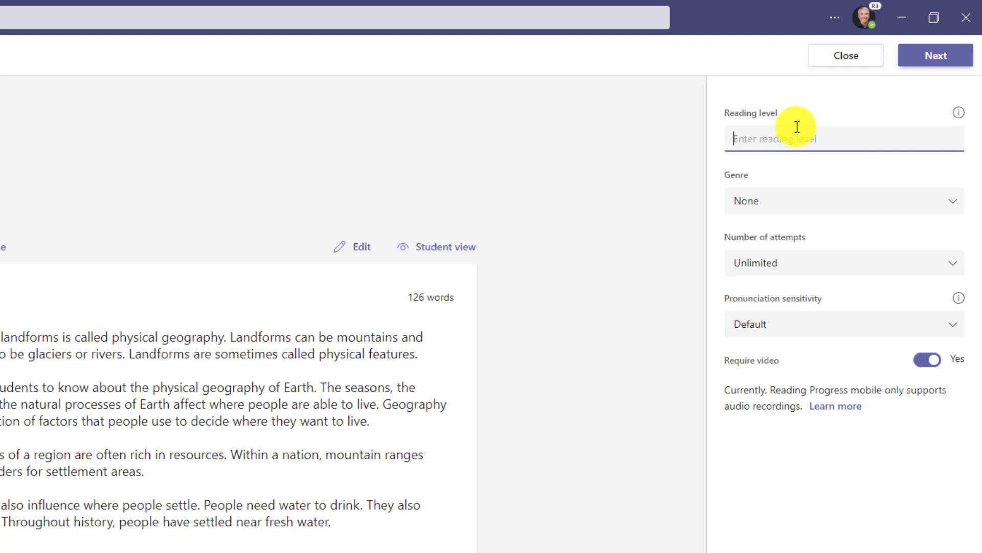
text(J)
click(876, 212)
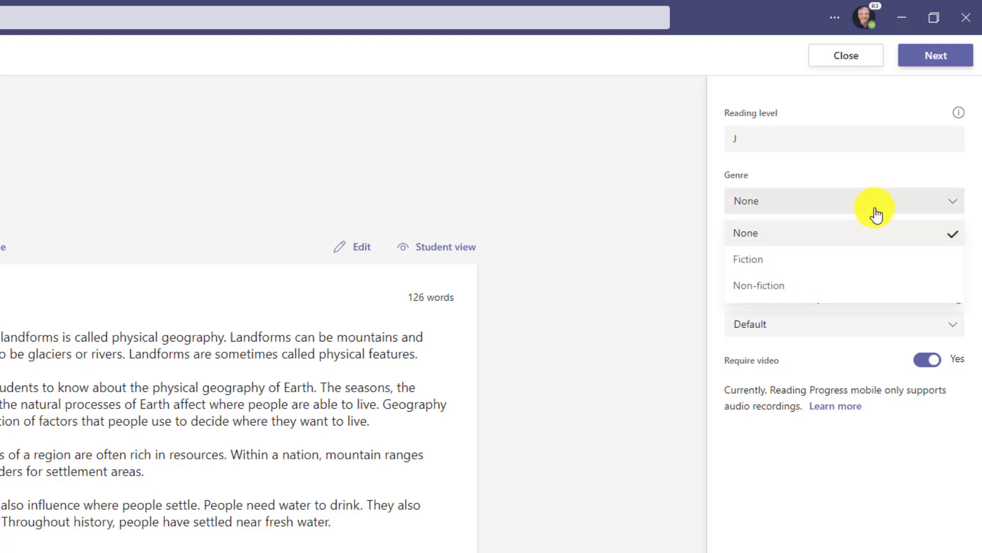
click(846, 284)
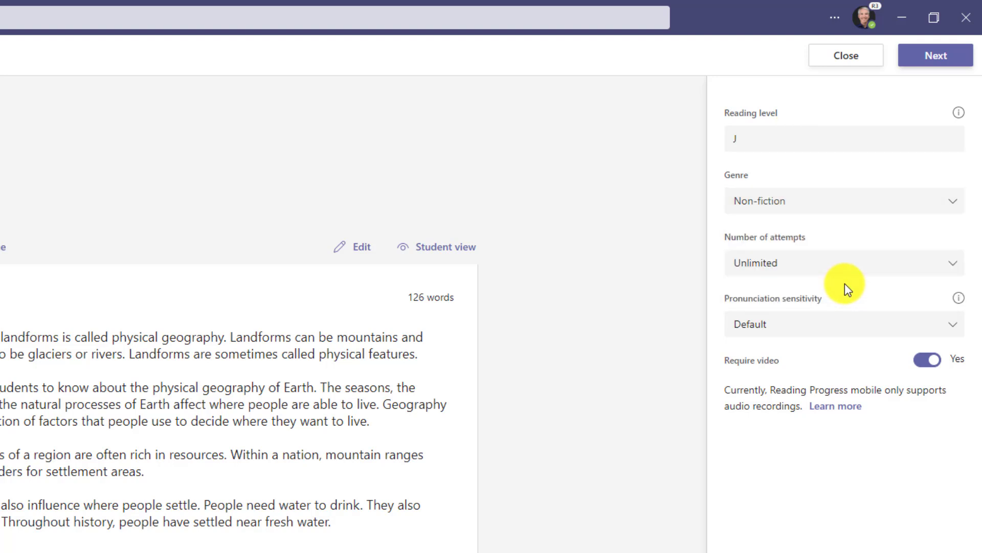
Try 4 attempts, set Number of attempts back to Unlimited, and check pronunciation sensitivity
click(888, 264)
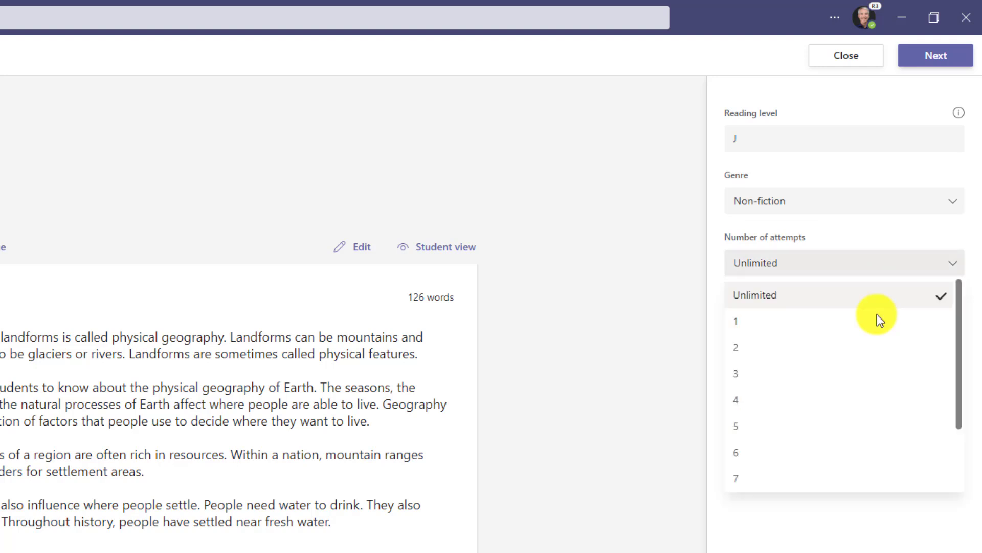
scroll(818, 409, down, 2)
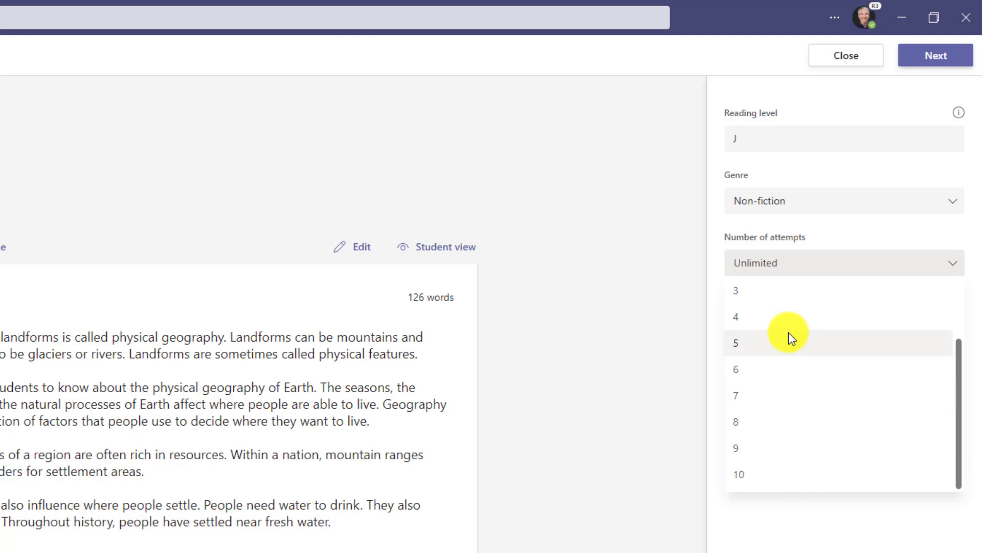
click(783, 318)
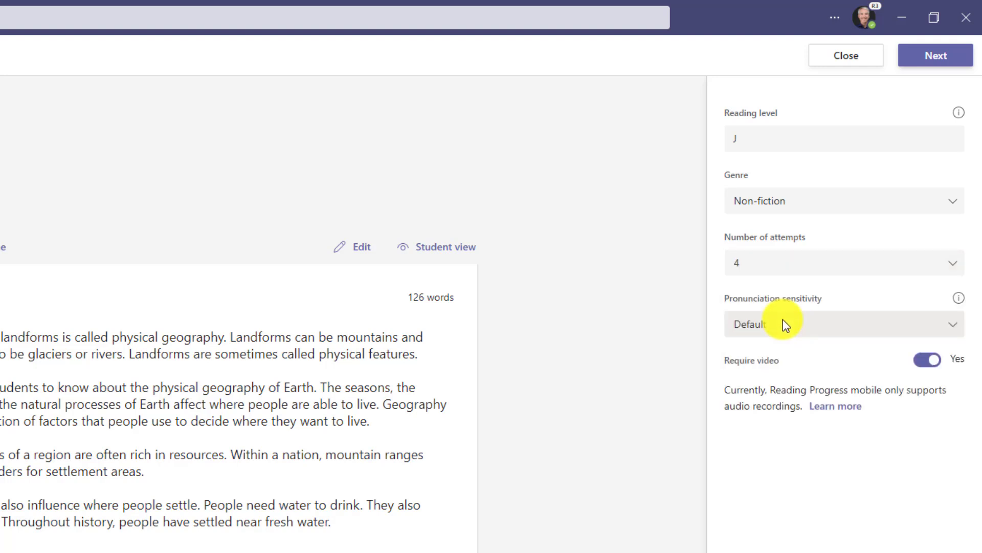
click(815, 270)
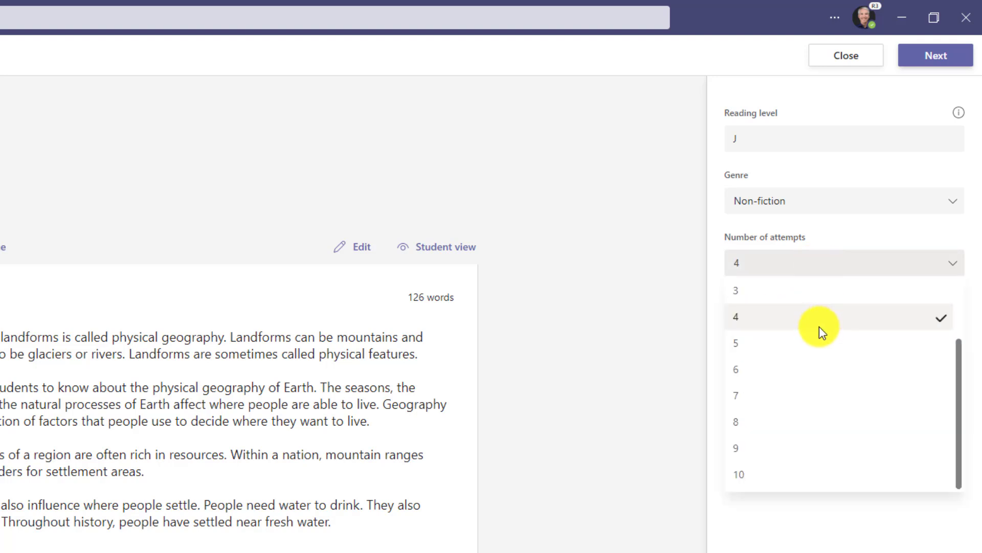
scroll(818, 326, up, 2)
click(782, 296)
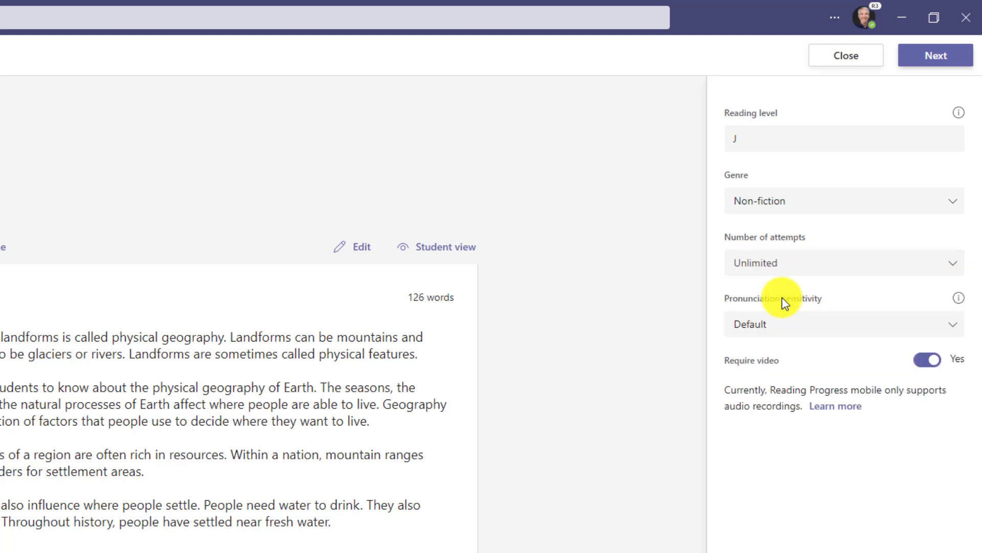
click(840, 331)
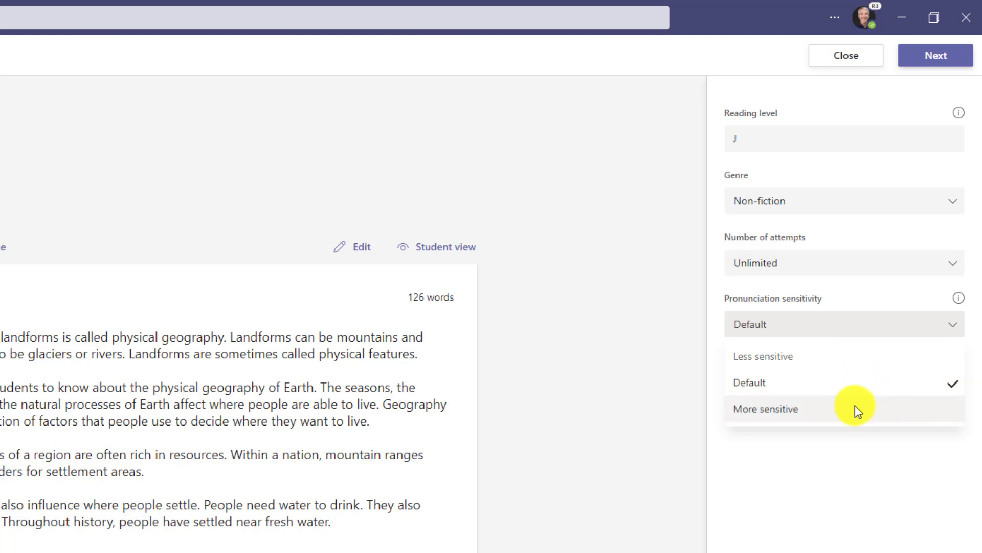
click(881, 381)
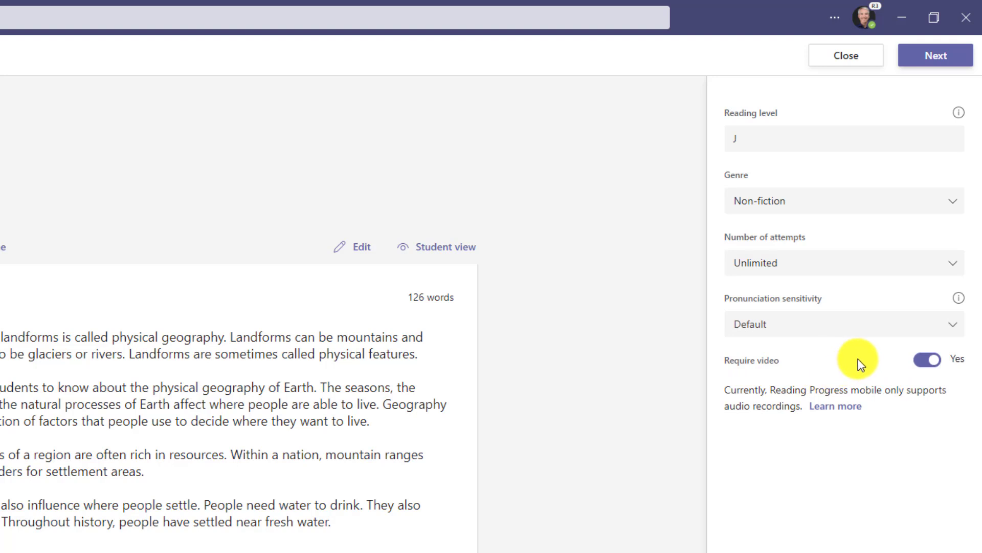
click(921, 367)
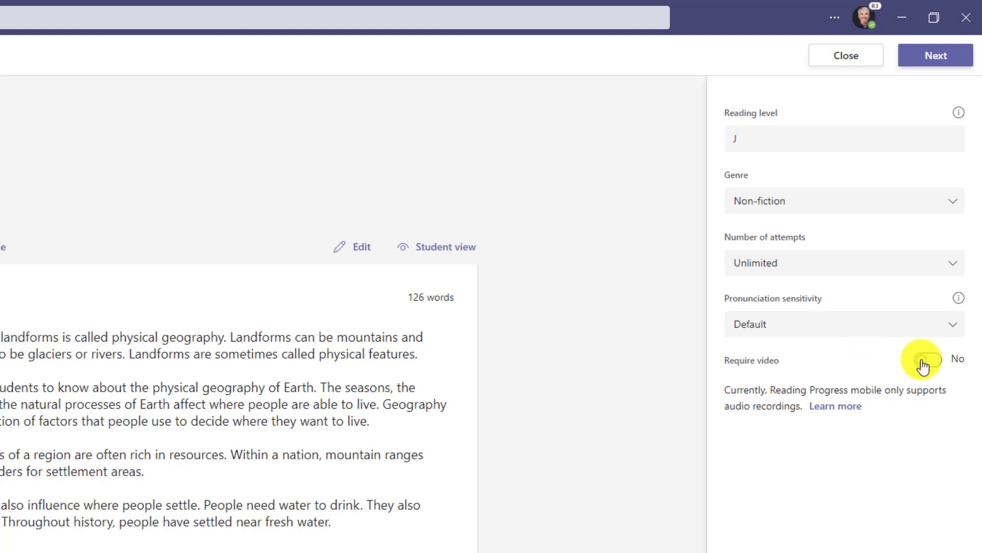
click(940, 366)
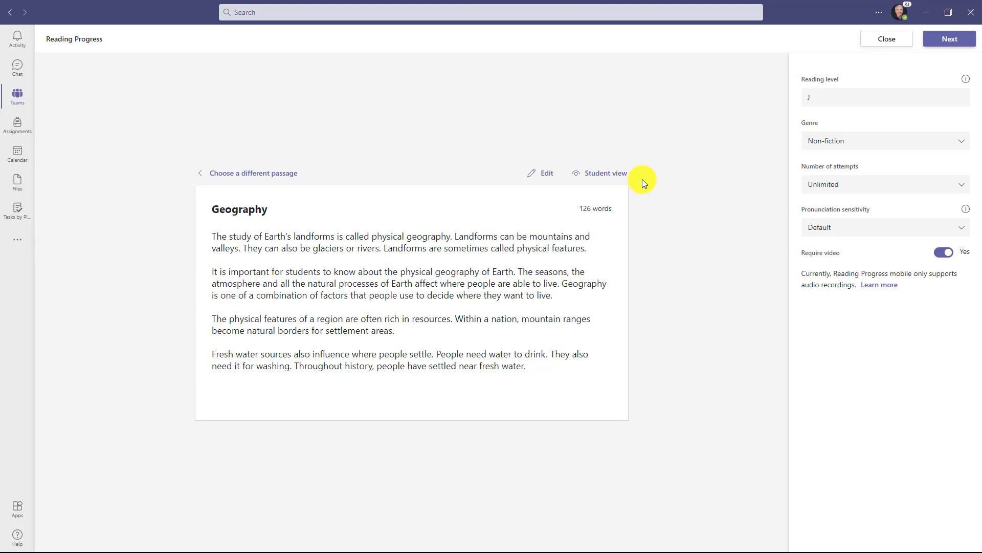
click(609, 177)
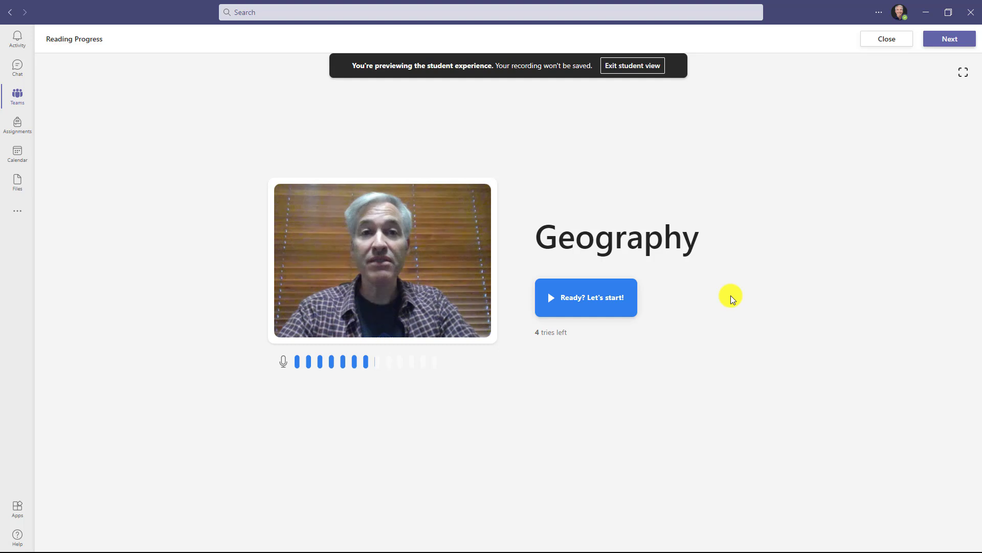
click(635, 71)
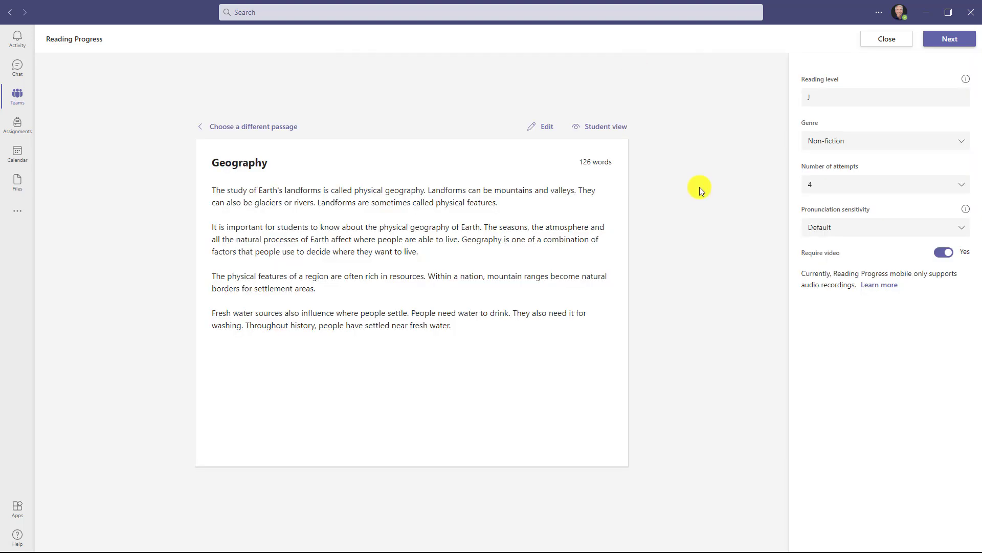
Finish the Geography assignment setup and assign it to the 4th Grade class
click(944, 44)
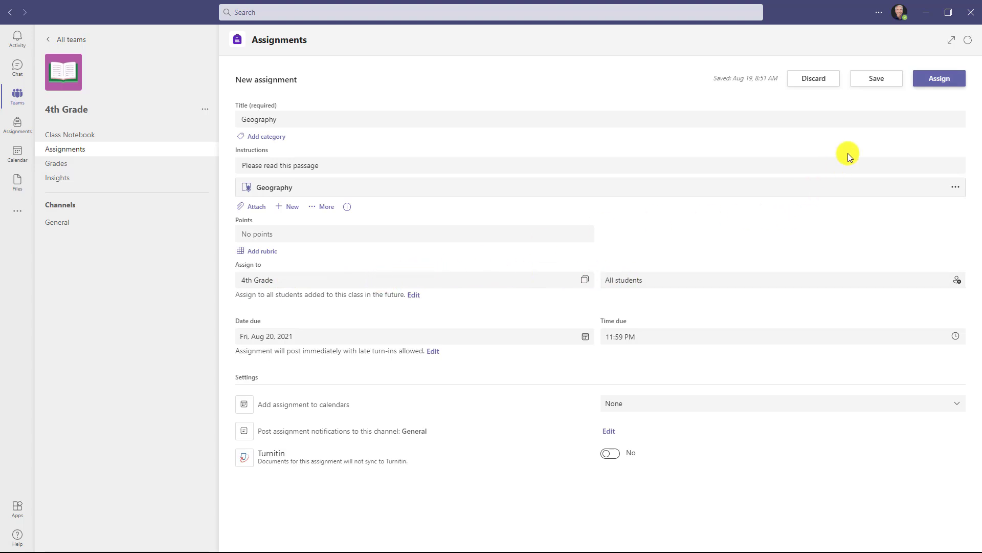
click(952, 79)
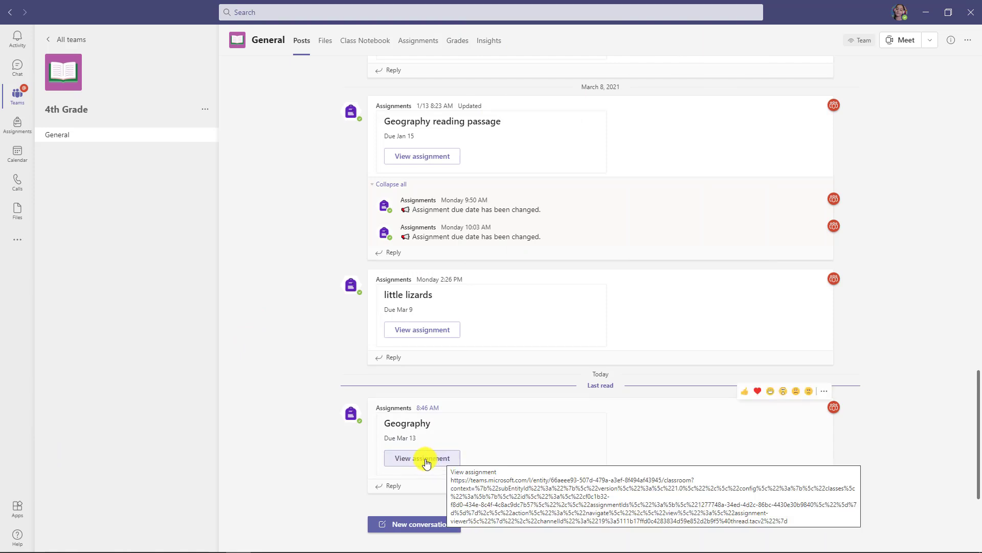
As the student, open the Geography reading and allow camera and microphone access
click(446, 461)
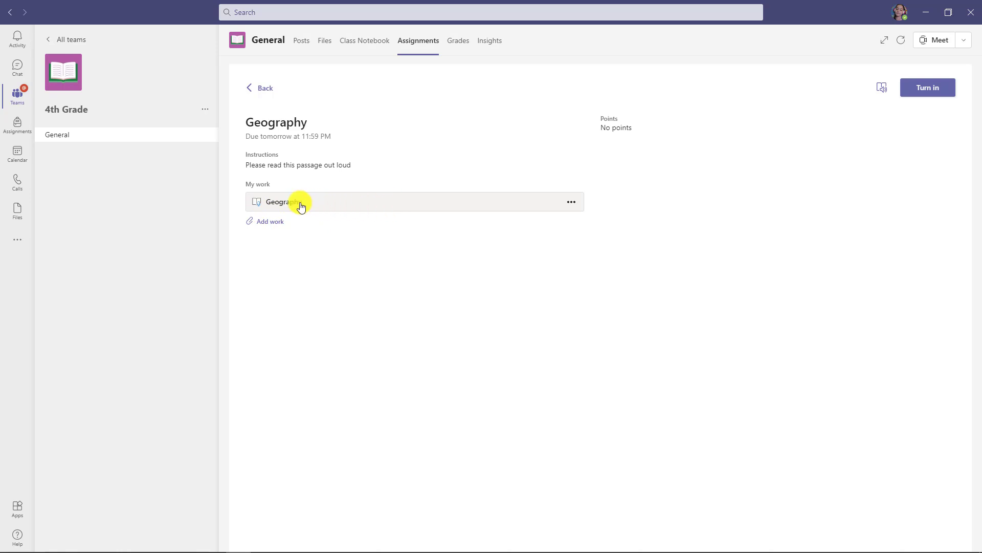
click(339, 206)
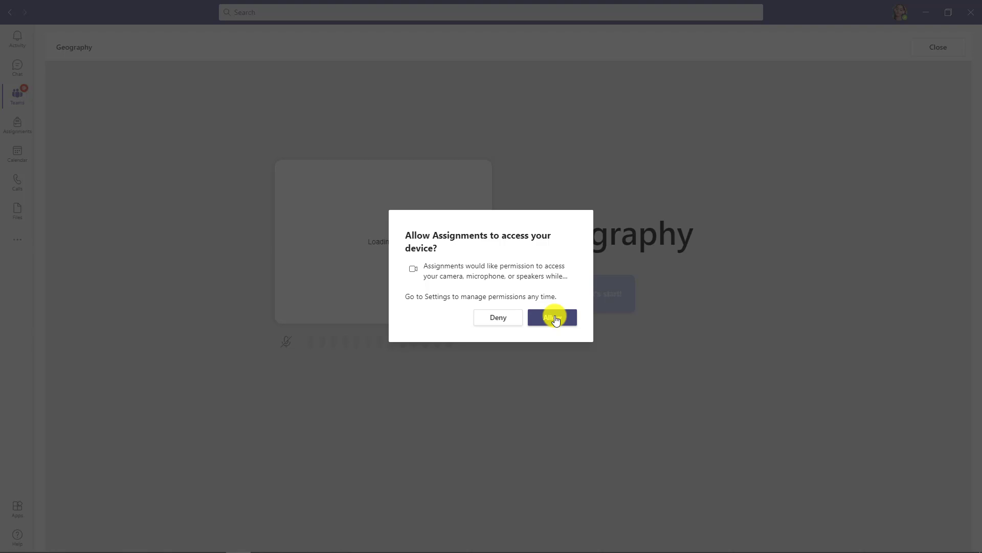
click(554, 318)
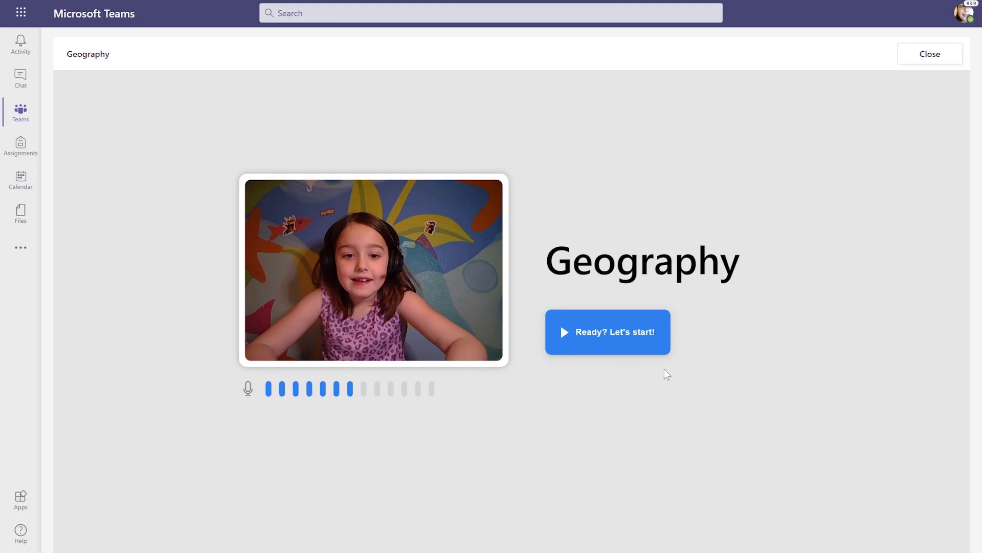
Start recording and set the passage to a black theme, Comic Sans, text size 20
click(632, 335)
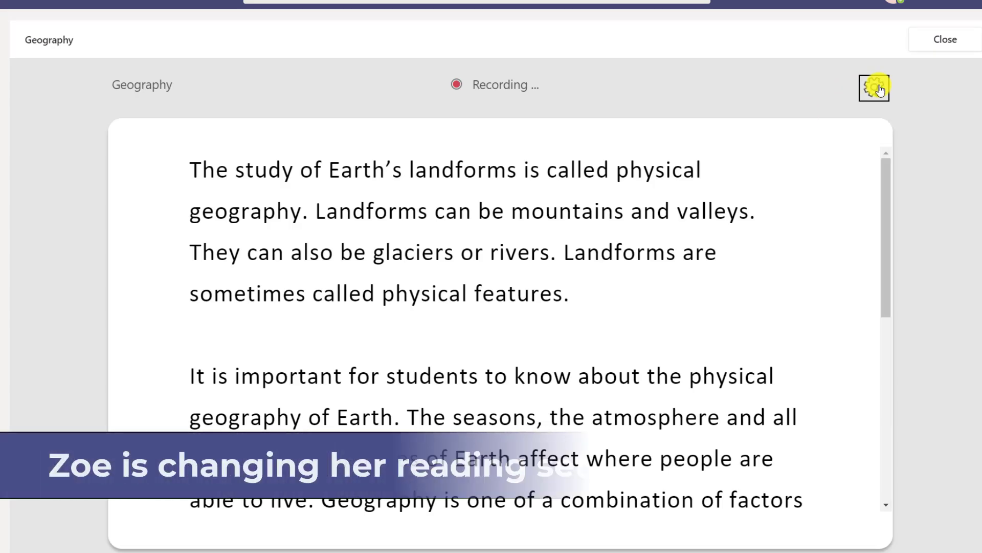
click(874, 86)
click(771, 445)
click(720, 179)
click(695, 364)
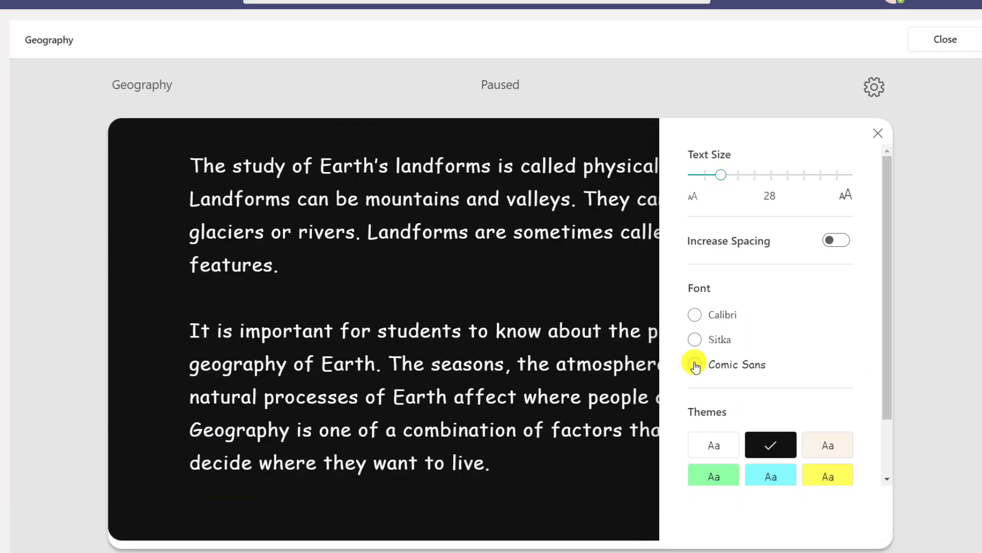
click(709, 174)
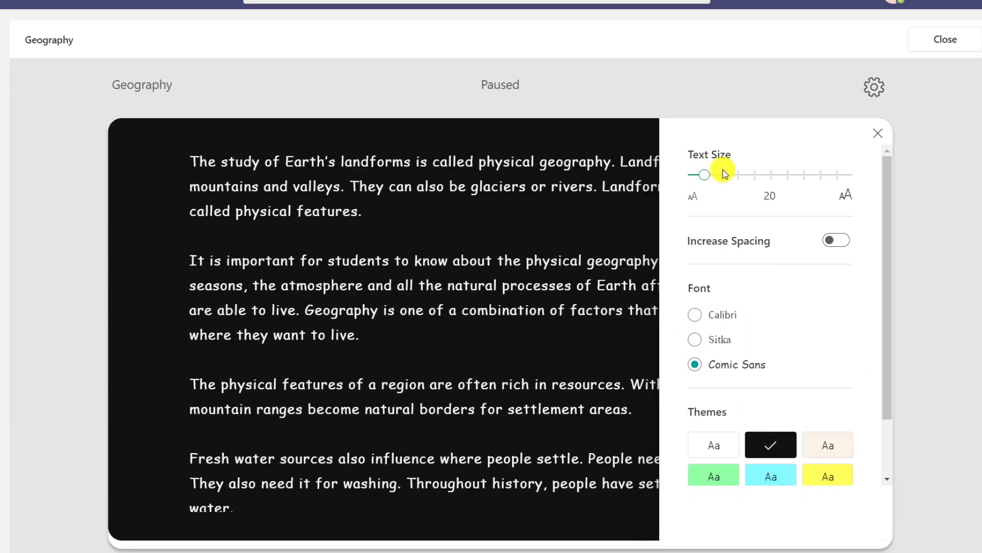
Return to the passage, read it through, and end the recording
click(880, 134)
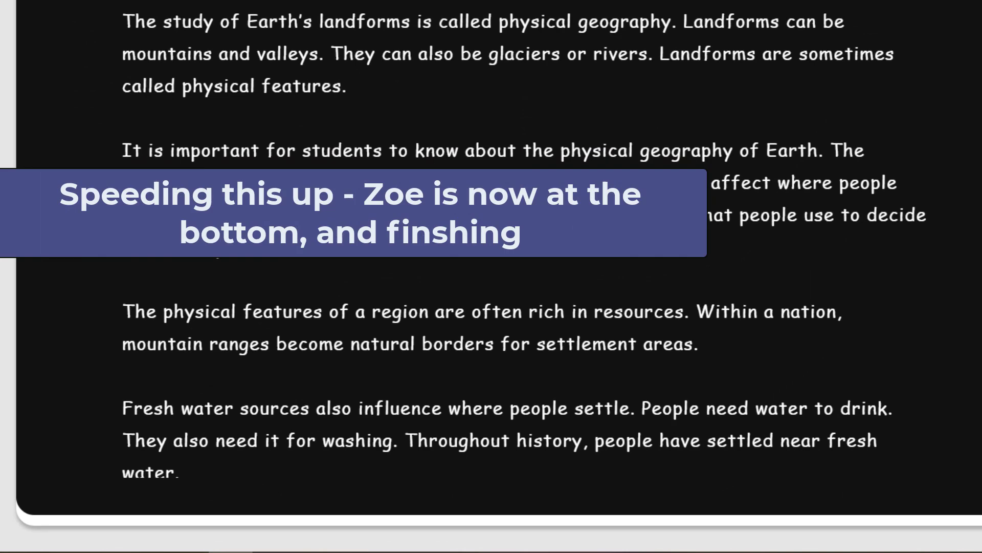
scroll(524, 241, down, 3)
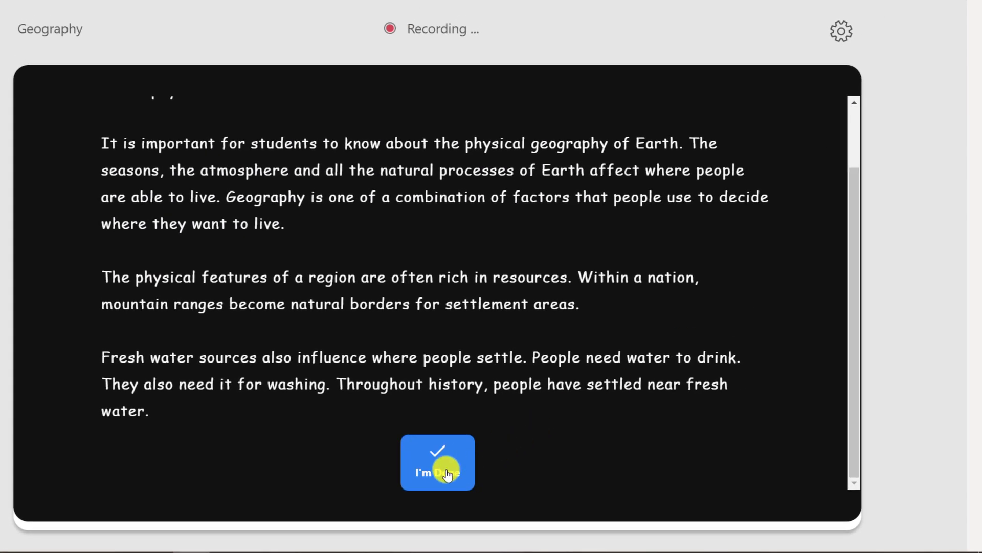
click(448, 474)
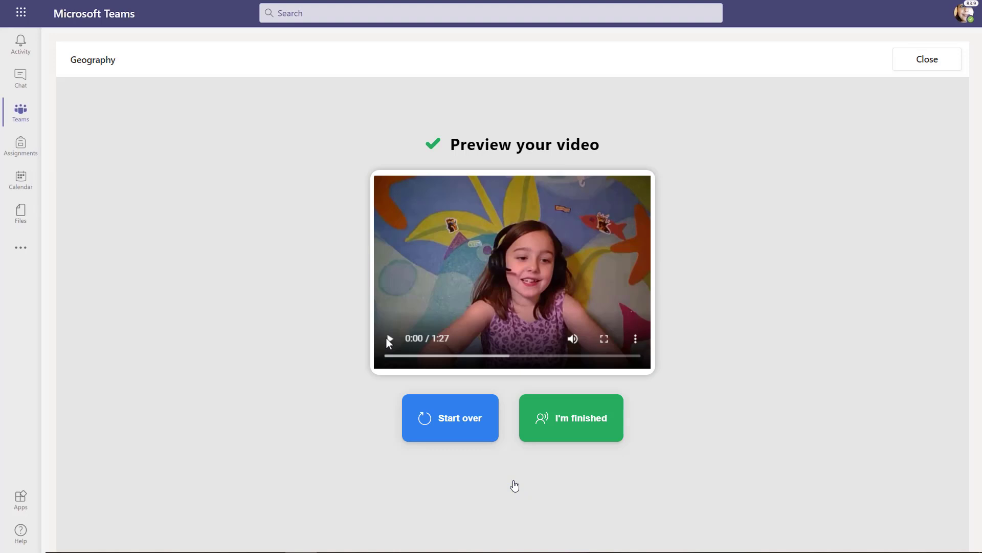
Play back the recording, upload it, and turn in the Geography assignment
click(388, 339)
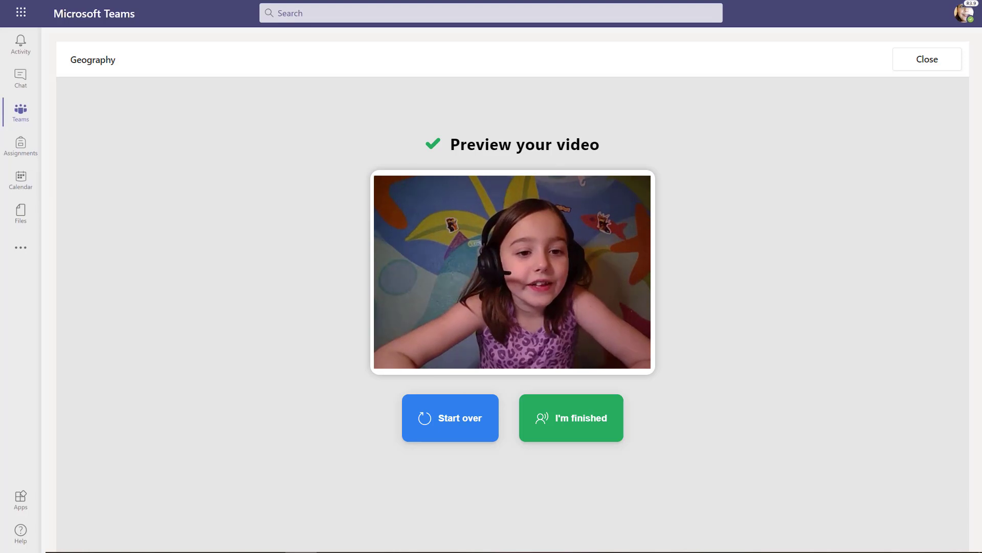
click(443, 420)
click(583, 418)
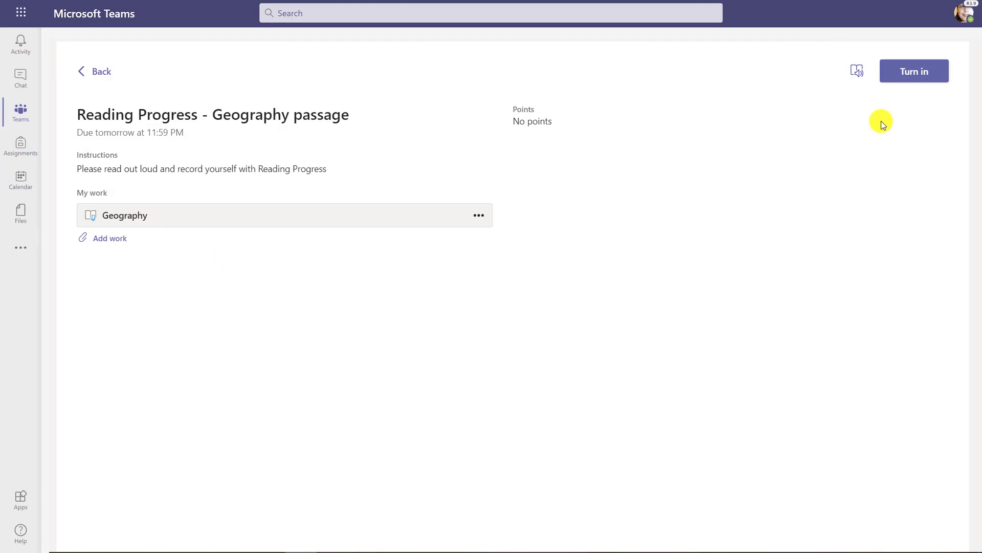
click(921, 76)
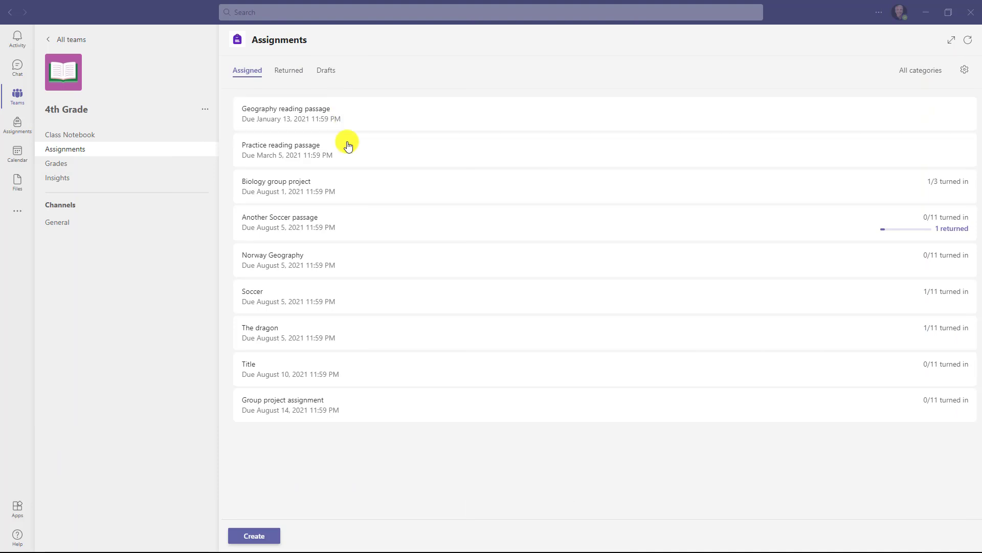
As the teacher, open Geography reading passage and the first student's submitted reading
click(389, 126)
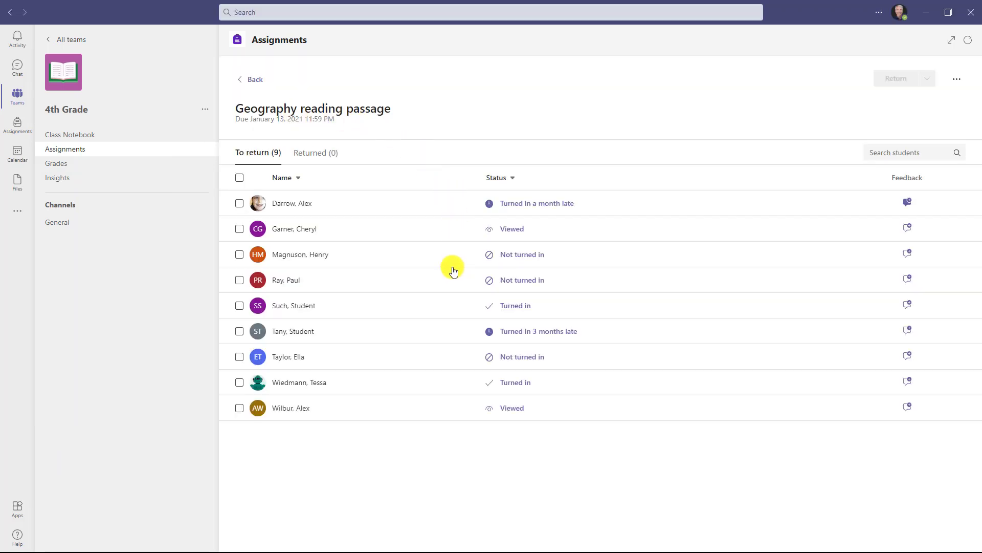
click(288, 206)
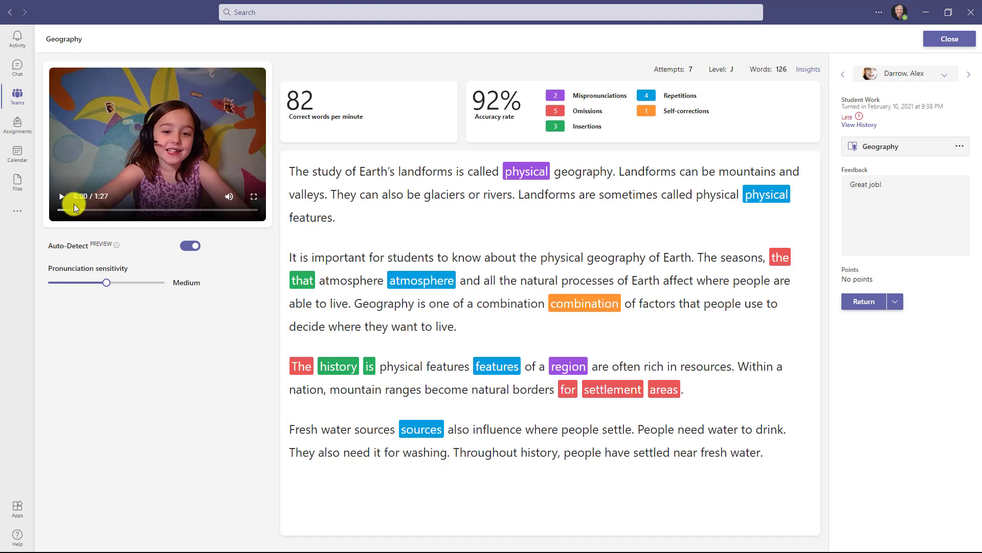
Play the student's video, jump to the word 'region', and pause at 0:59
click(61, 199)
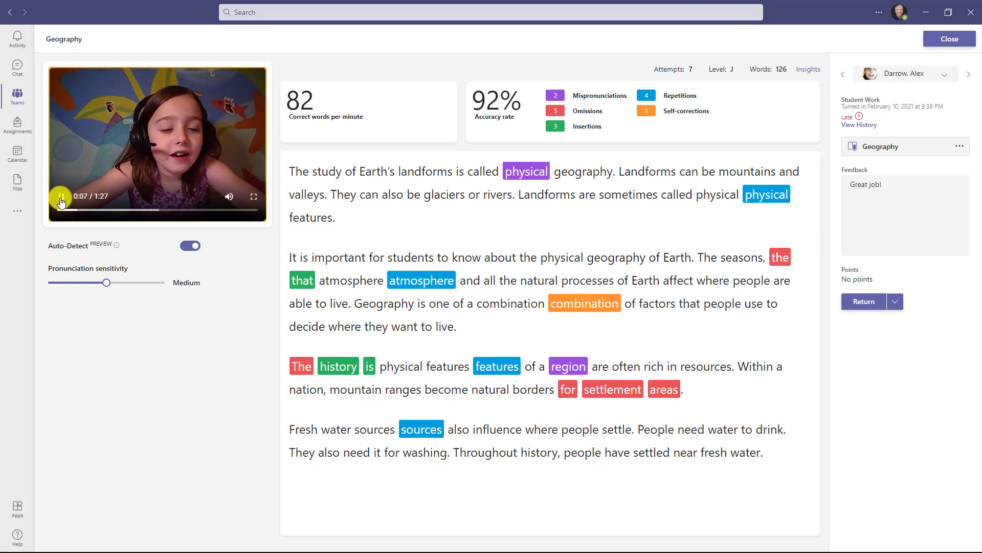
click(108, 195)
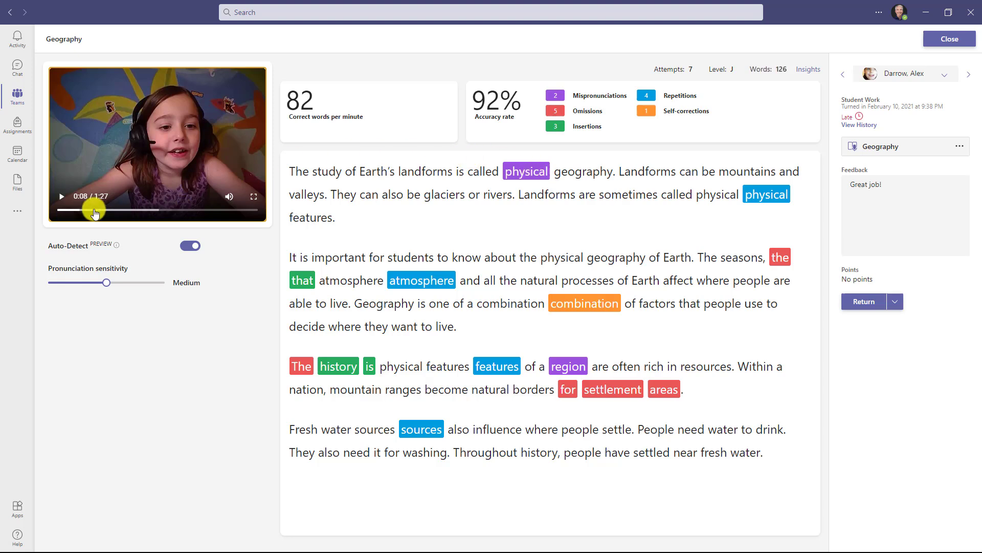
click(63, 196)
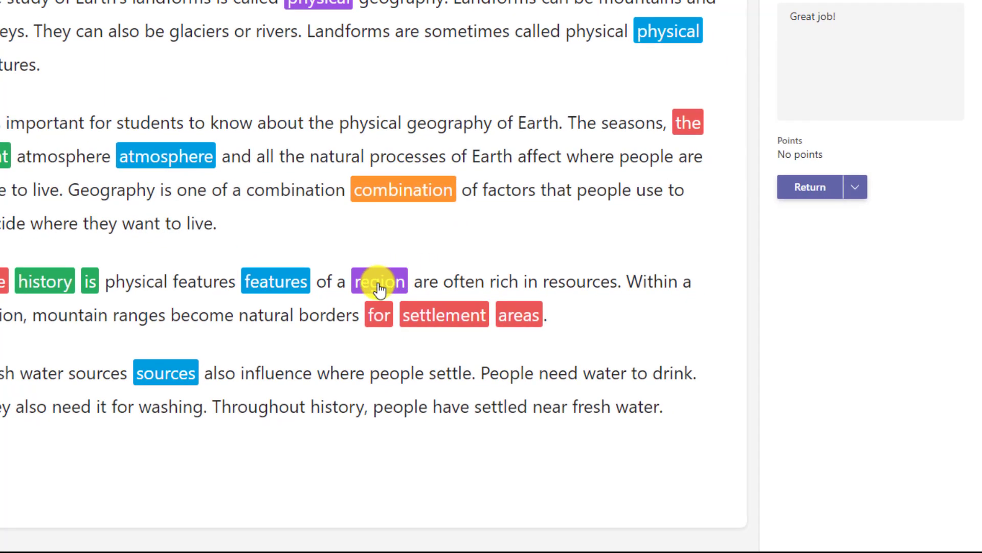
click(566, 368)
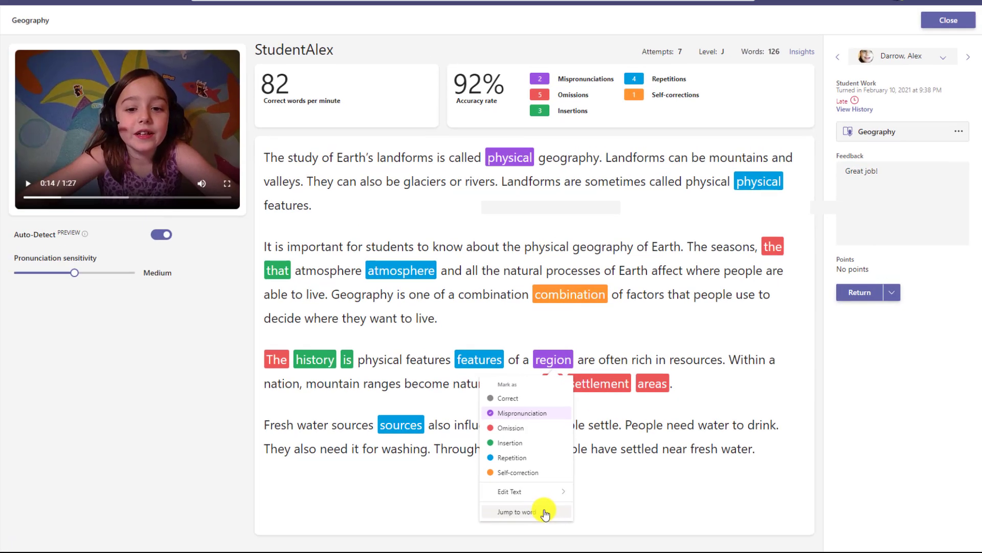
click(367, 497)
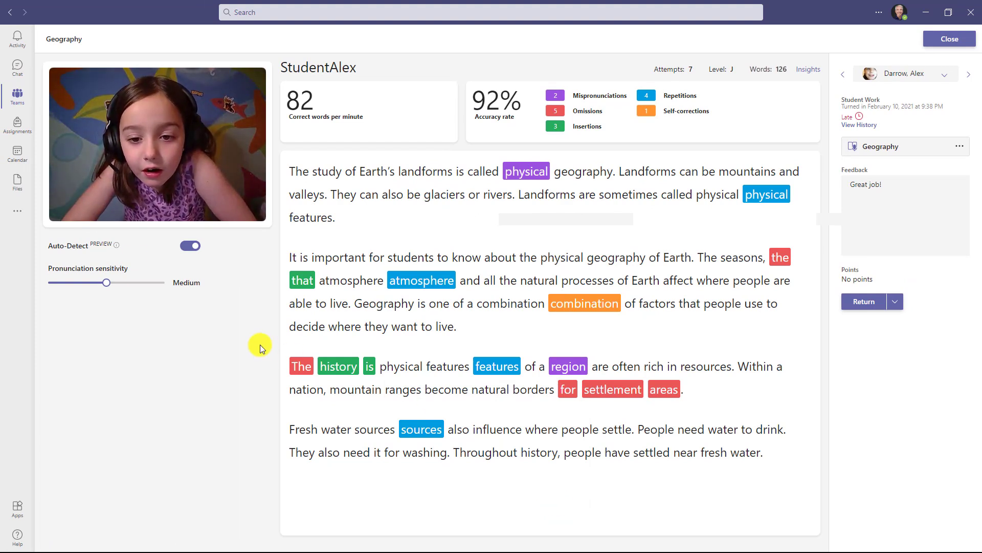
key(space)
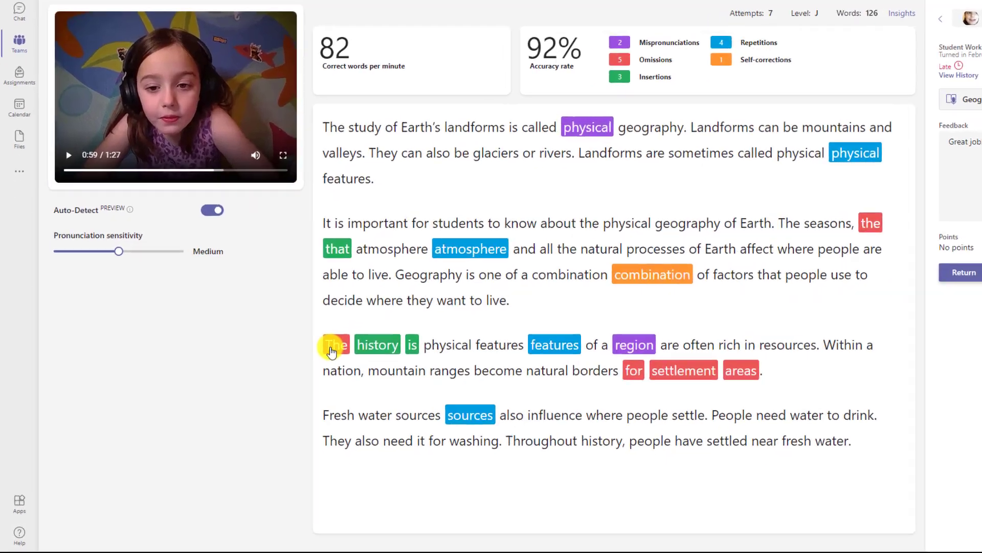
Mark the red-flagged word The as correct and replay the video from the word borders
click(297, 372)
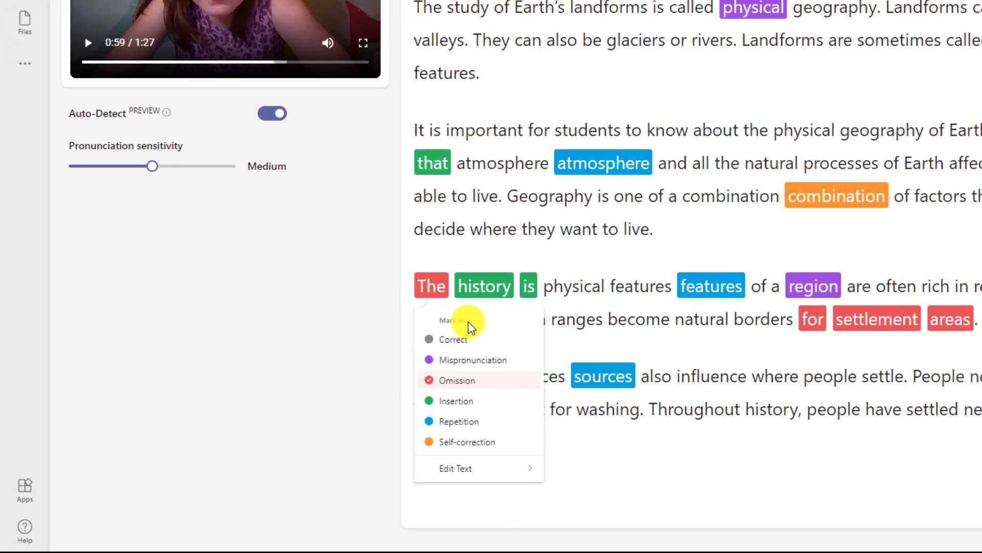
click(505, 341)
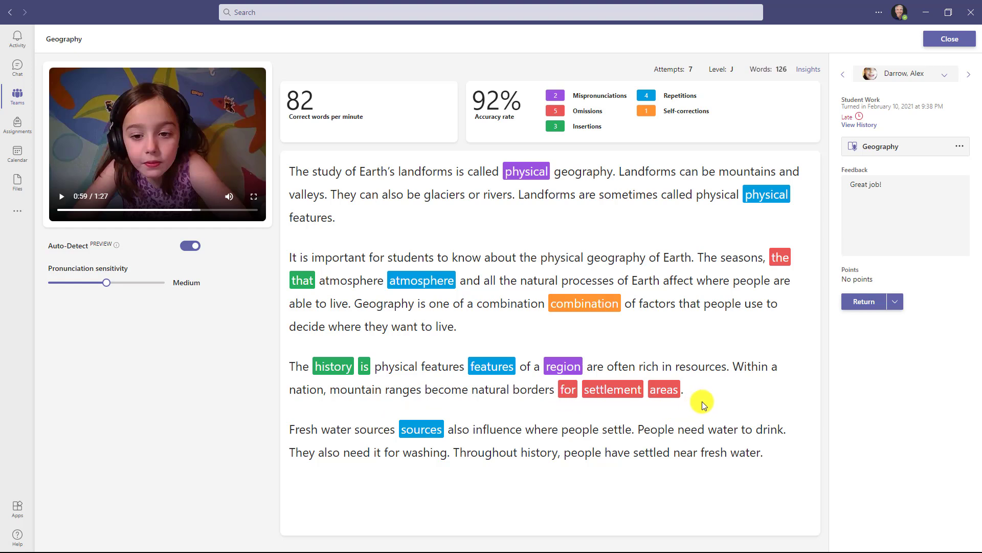
click(523, 393)
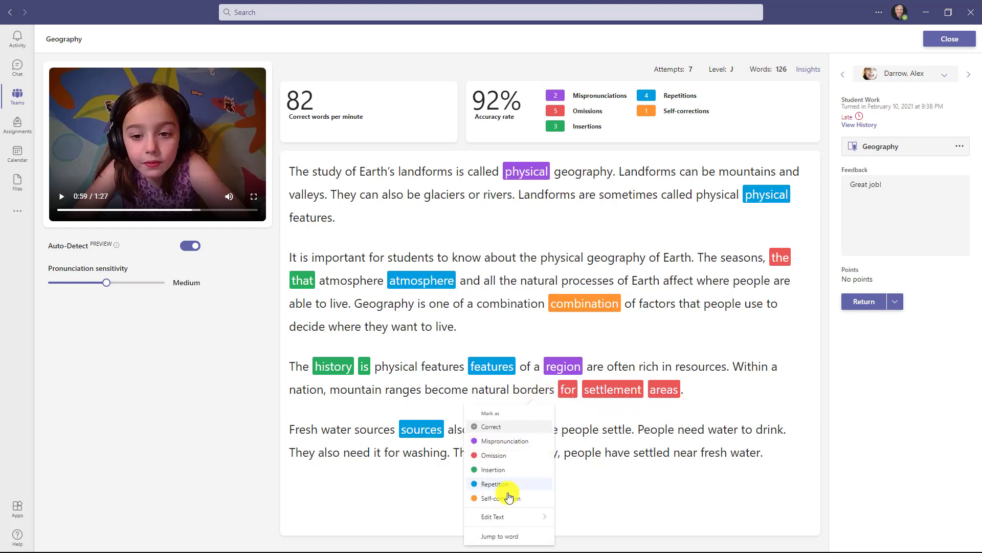
click(506, 536)
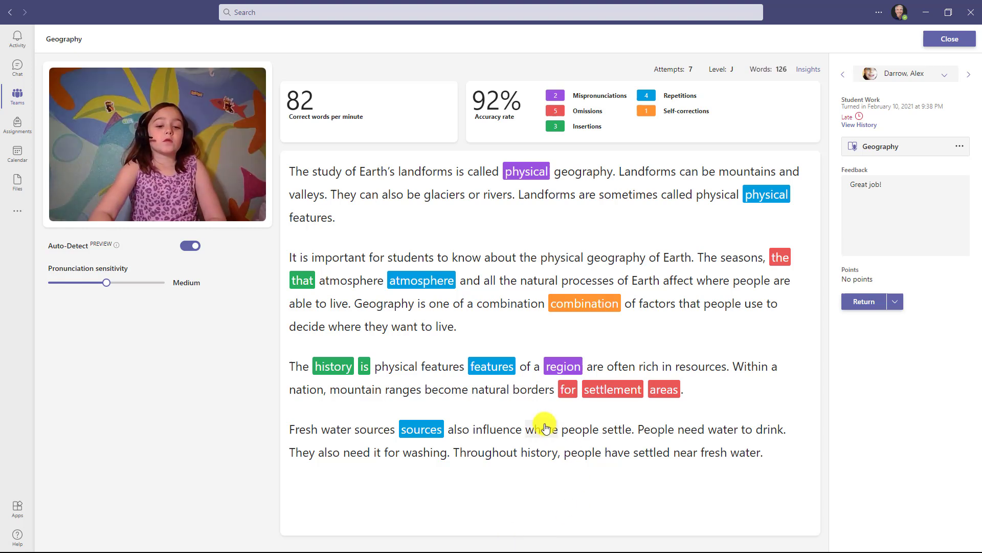
Pause the video, then jump the replay to where the word features is read
click(58, 198)
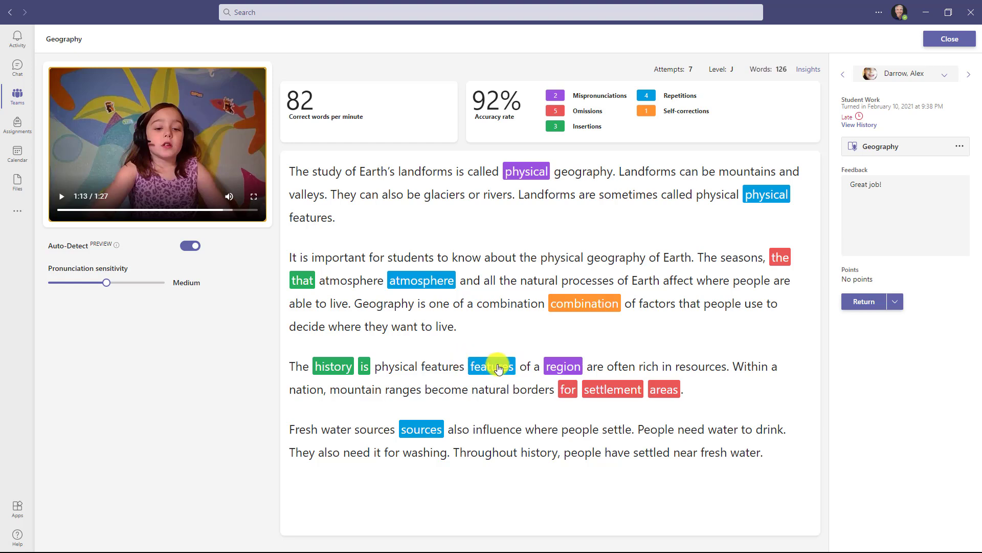
click(433, 369)
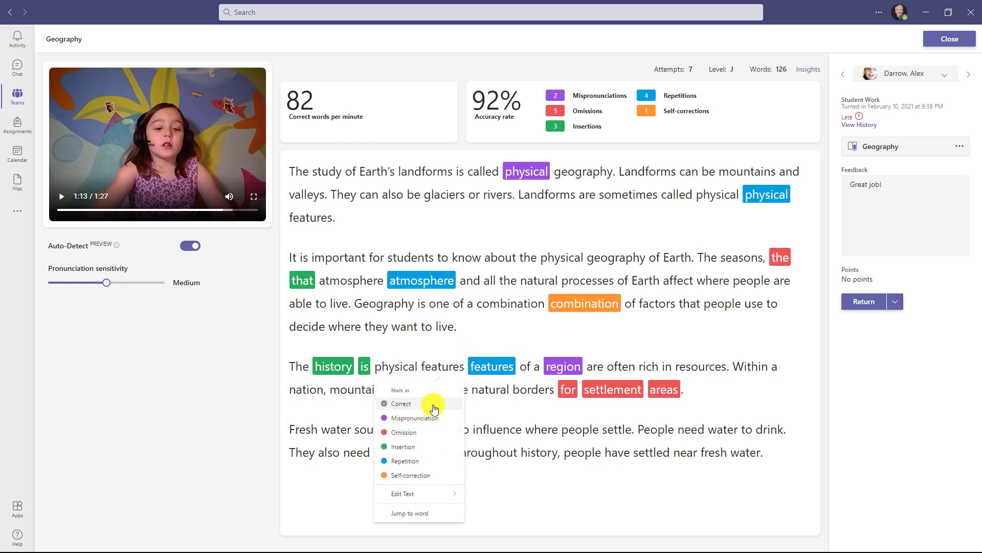
click(425, 513)
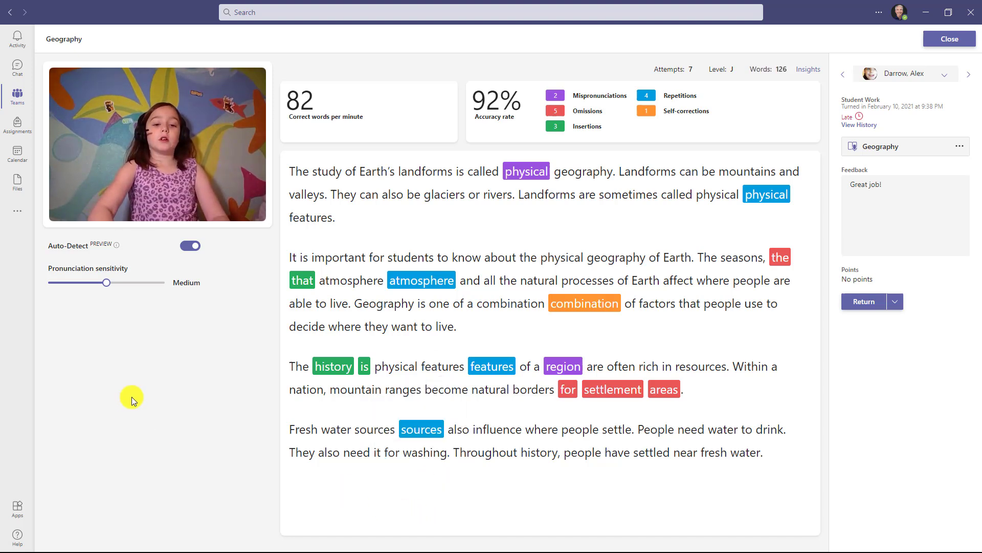
Replay the student's recording from the word combination, then pause it
mouse_move(61, 198)
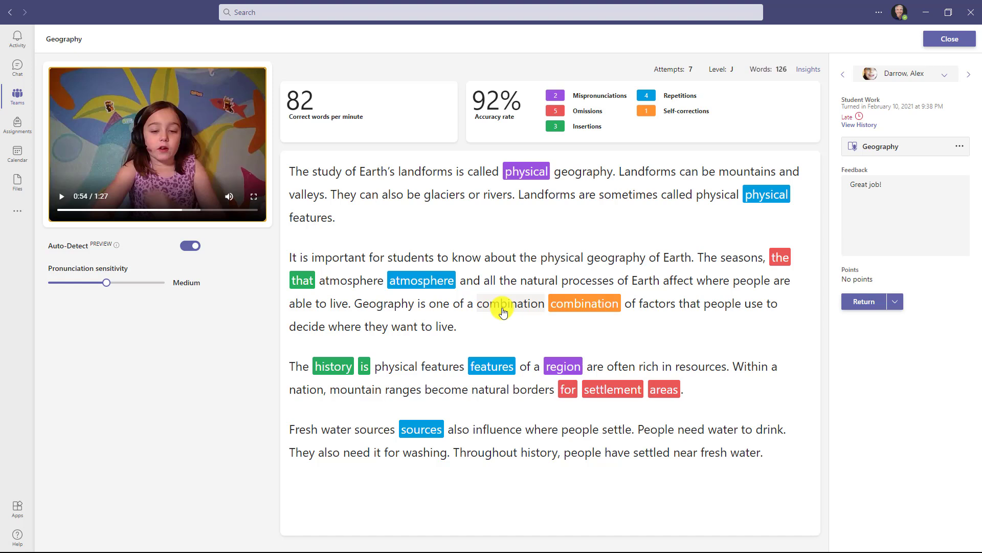
click(488, 306)
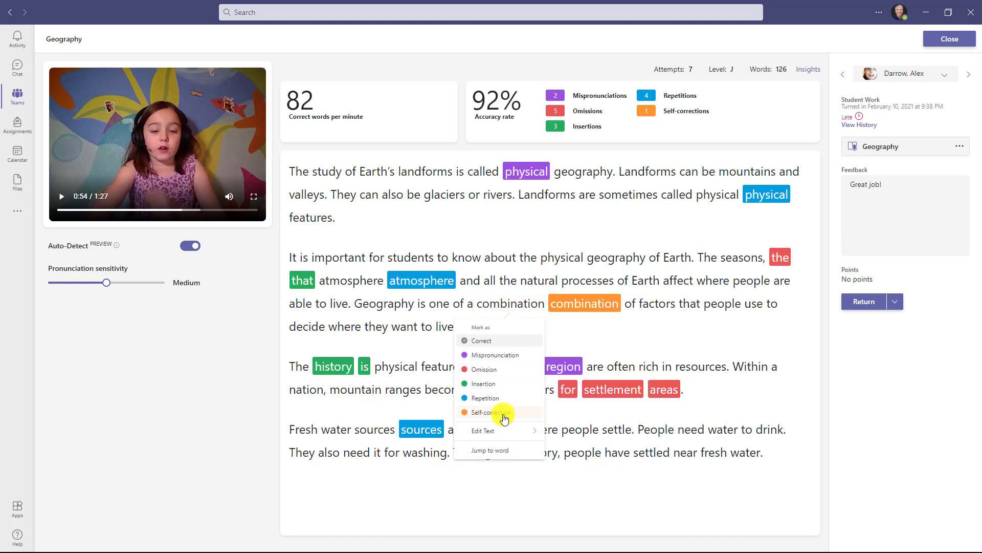
click(496, 449)
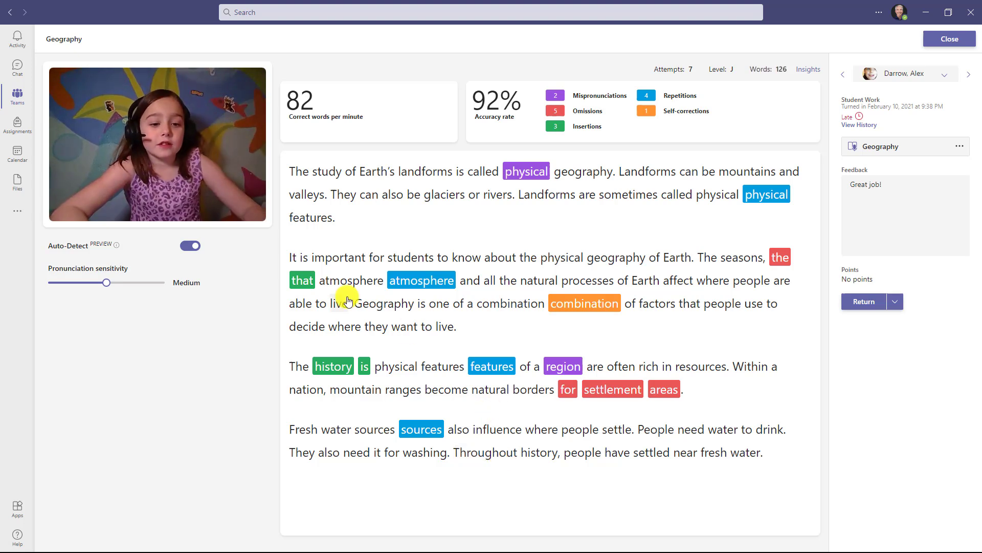
click(60, 198)
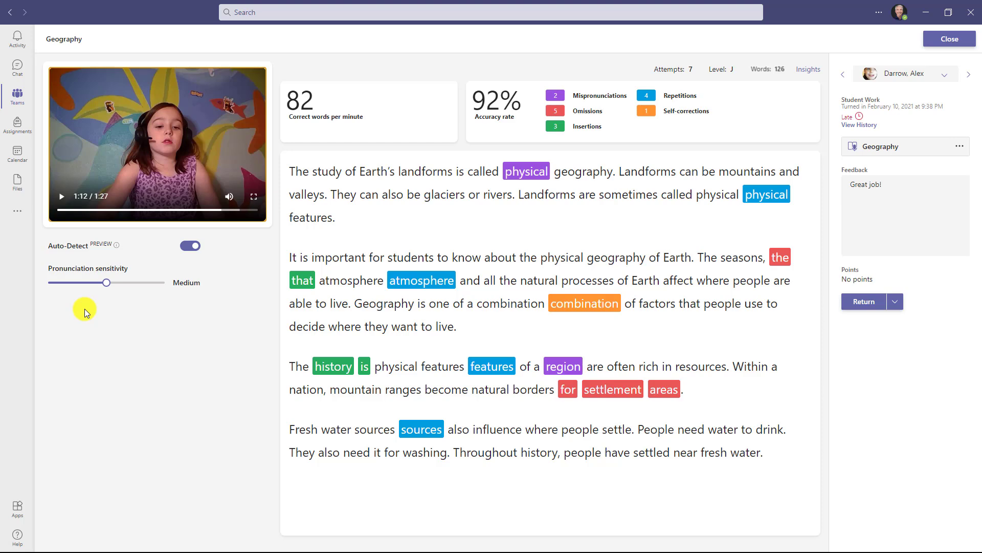
Watch the recording full screen, pause at 1:17, exit, and rewind it to the start
click(253, 196)
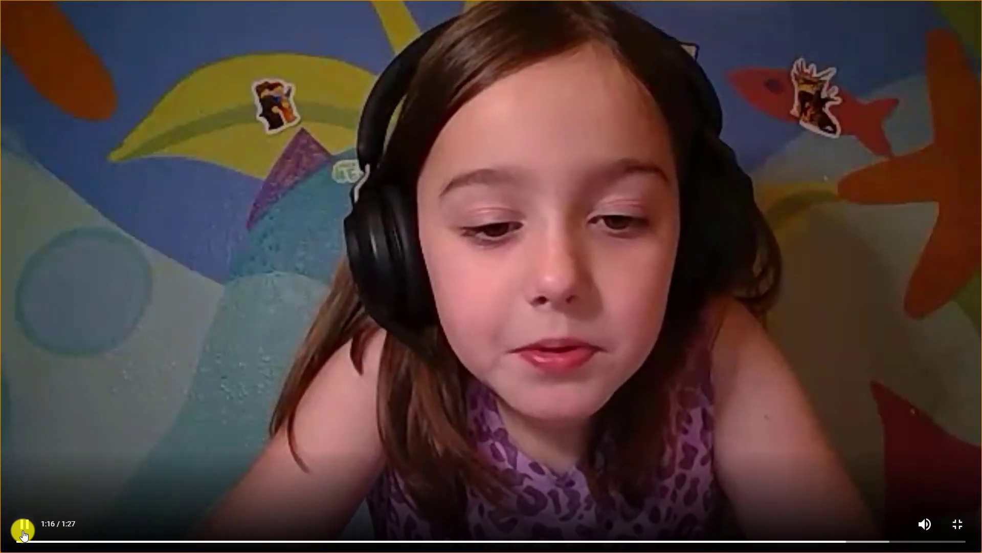
click(23, 535)
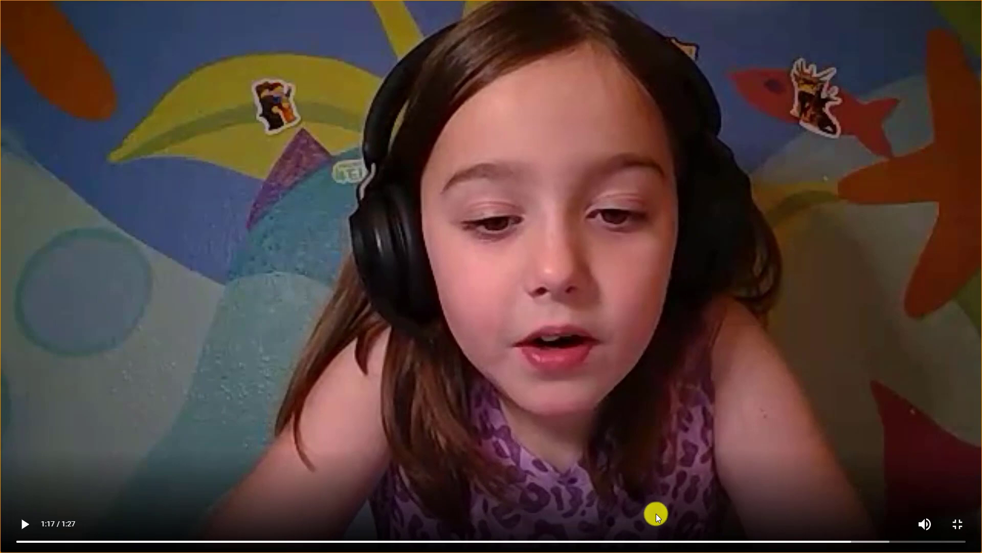
click(958, 523)
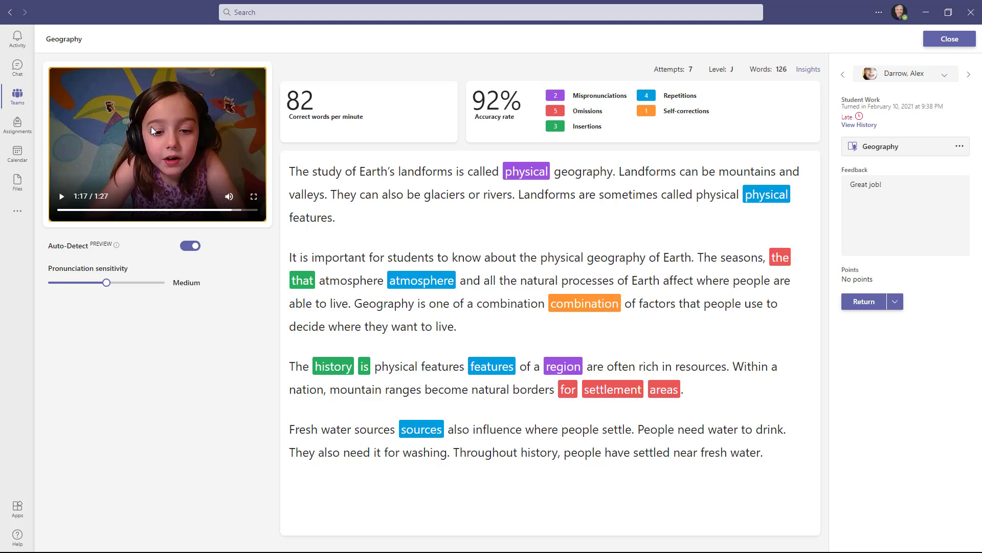
click(168, 323)
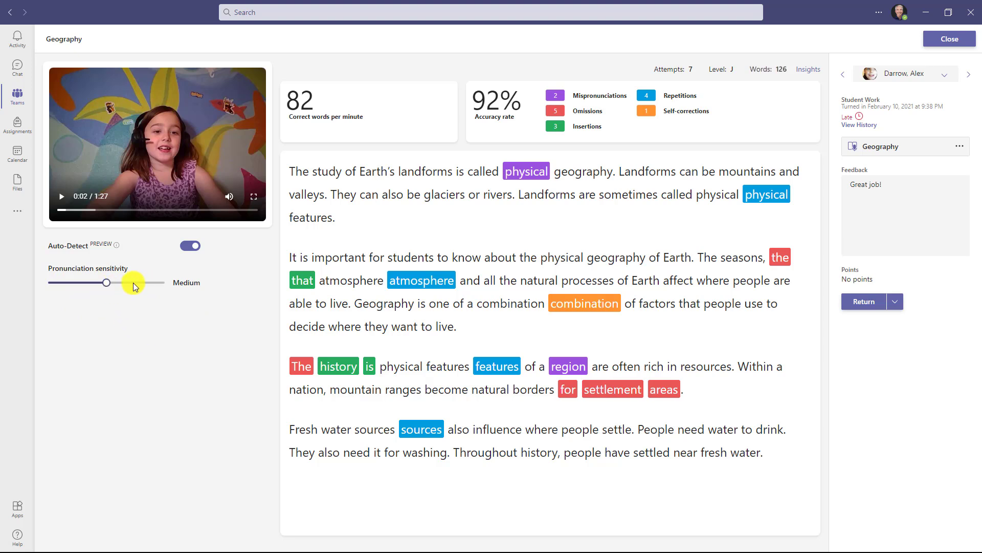
click(164, 282)
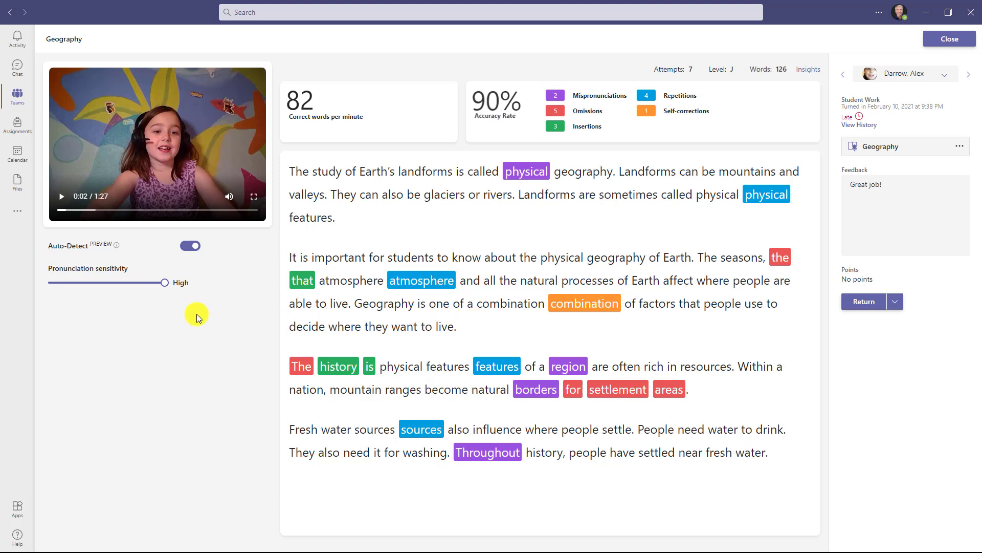
click(117, 281)
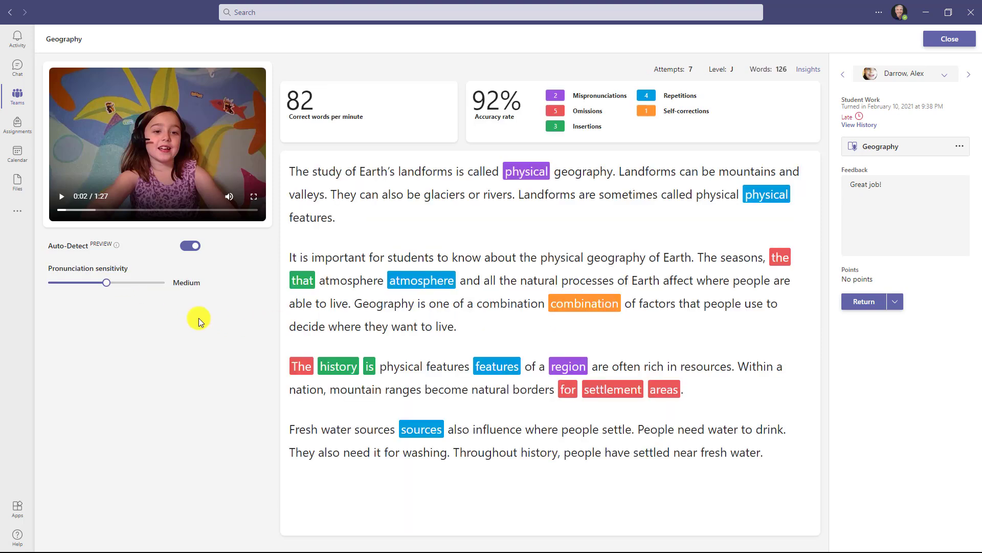
Turn off Auto-Detect, play the recording, and mark physical as a mispronunciation
click(190, 247)
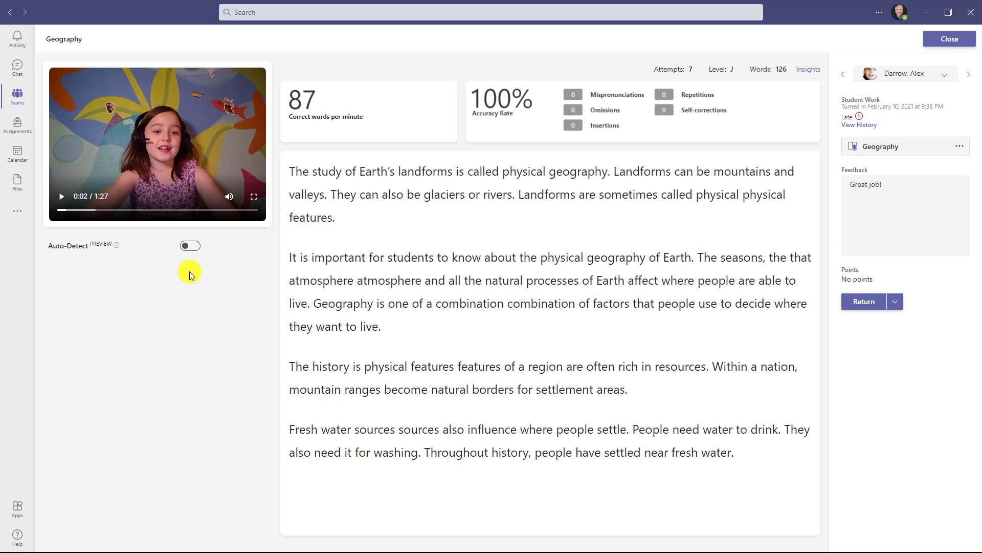
click(60, 197)
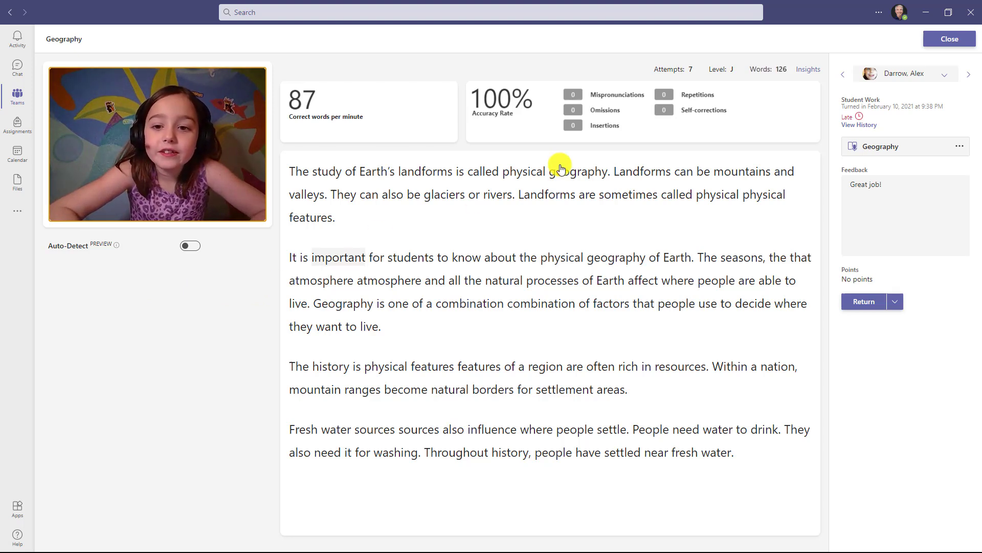
click(524, 171)
click(512, 224)
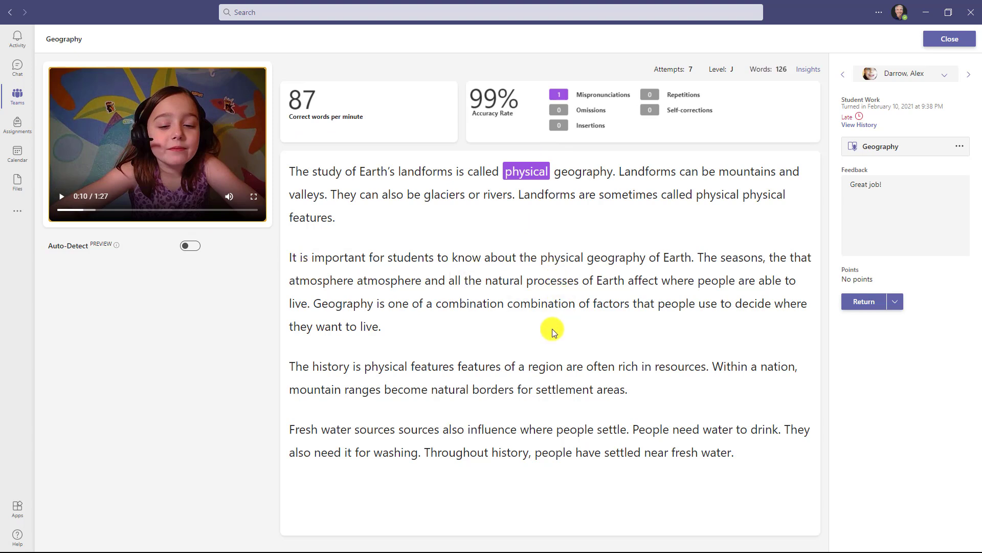
Mark the second combination as a self-correction and influence as a mispronunciation
click(533, 306)
click(522, 410)
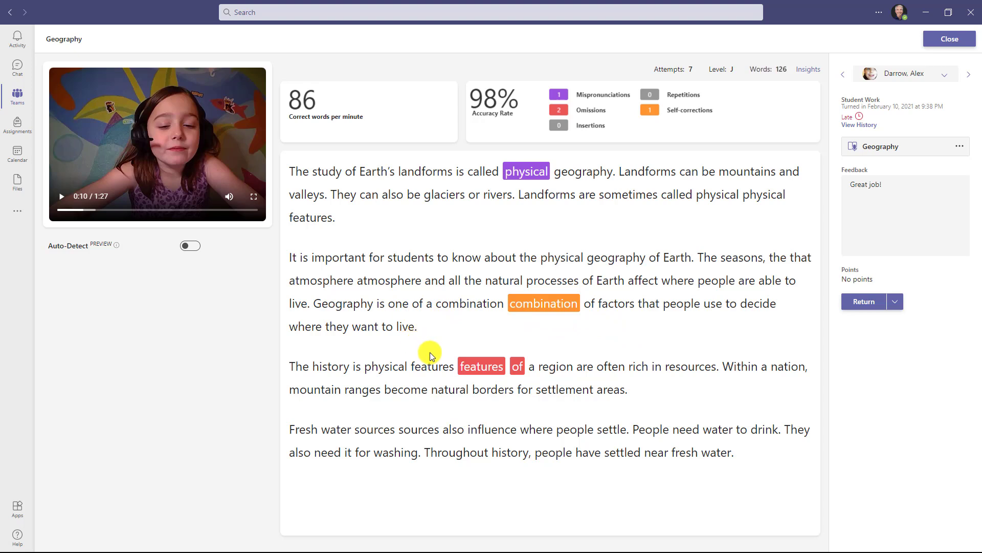
click(496, 433)
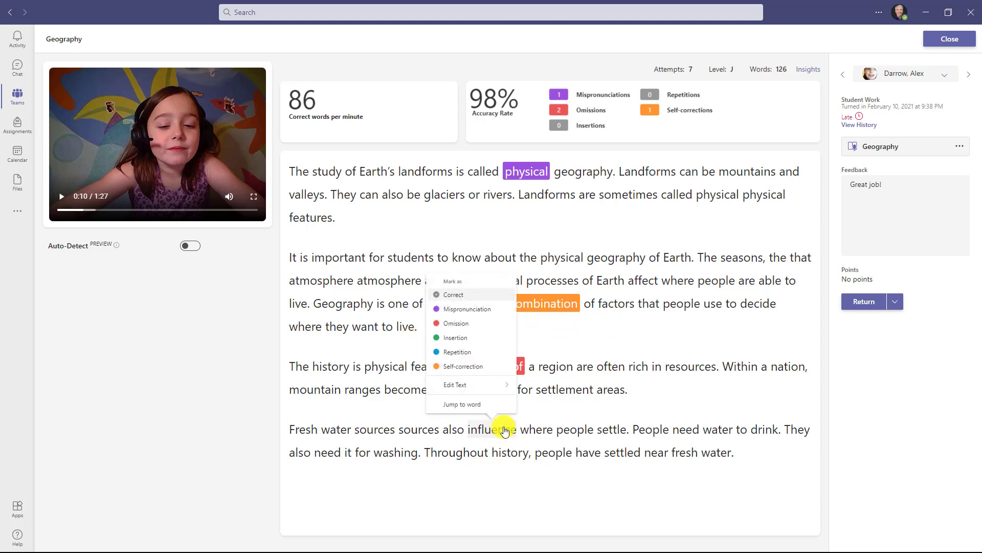
click(483, 309)
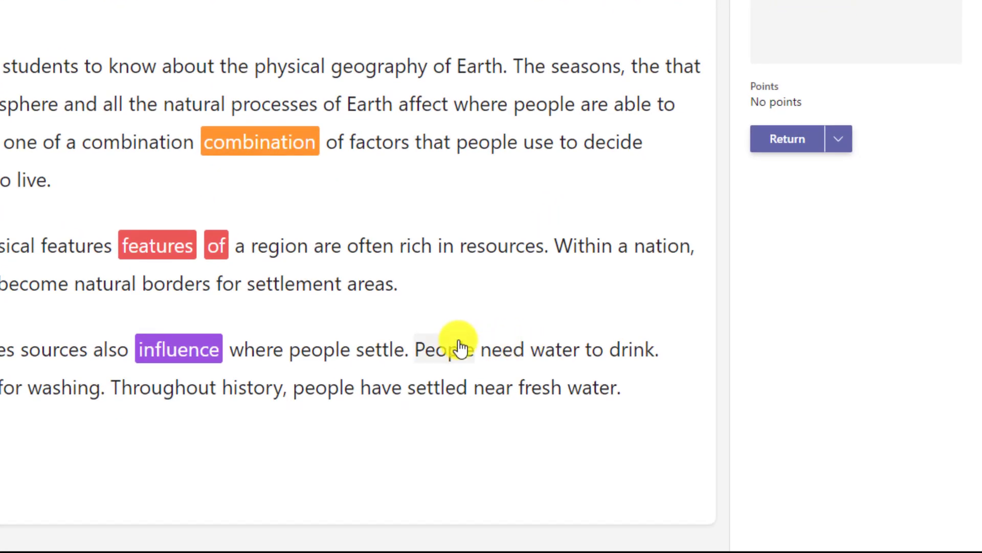
click(600, 401)
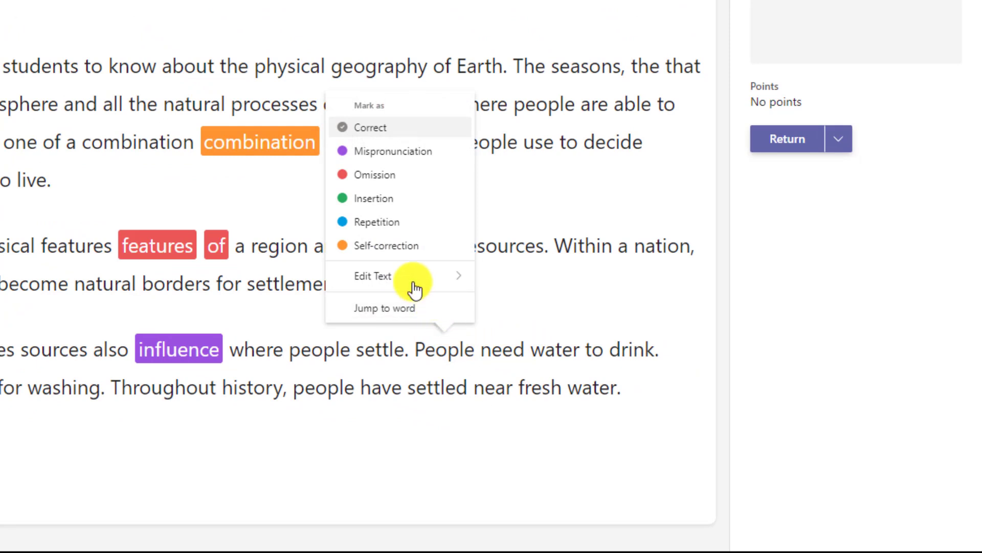
mouse_move(389, 279)
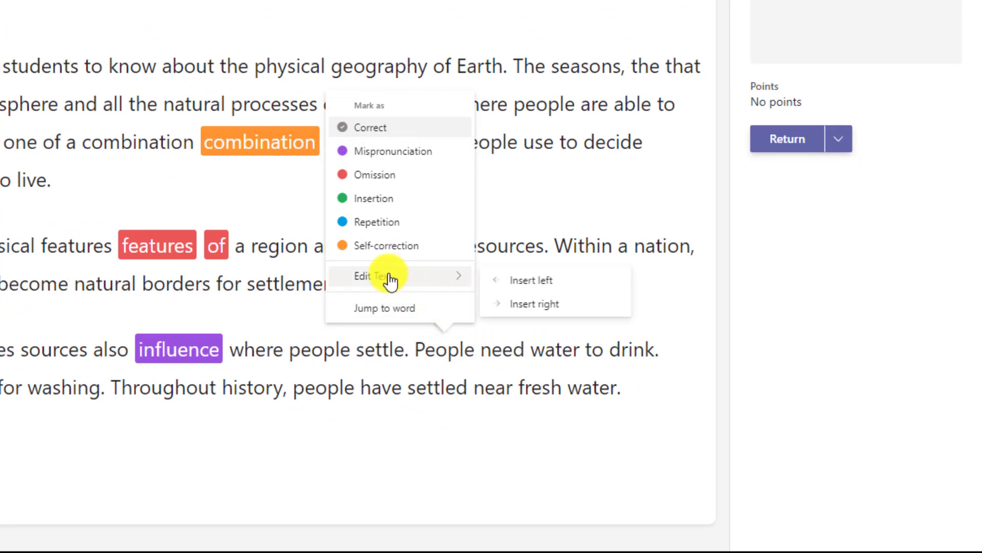
click(547, 310)
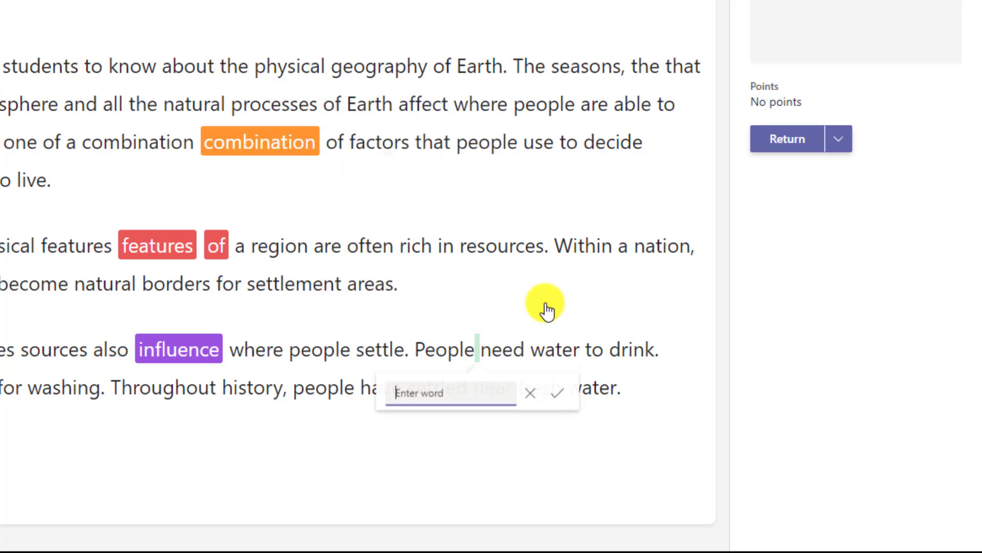
text(also)
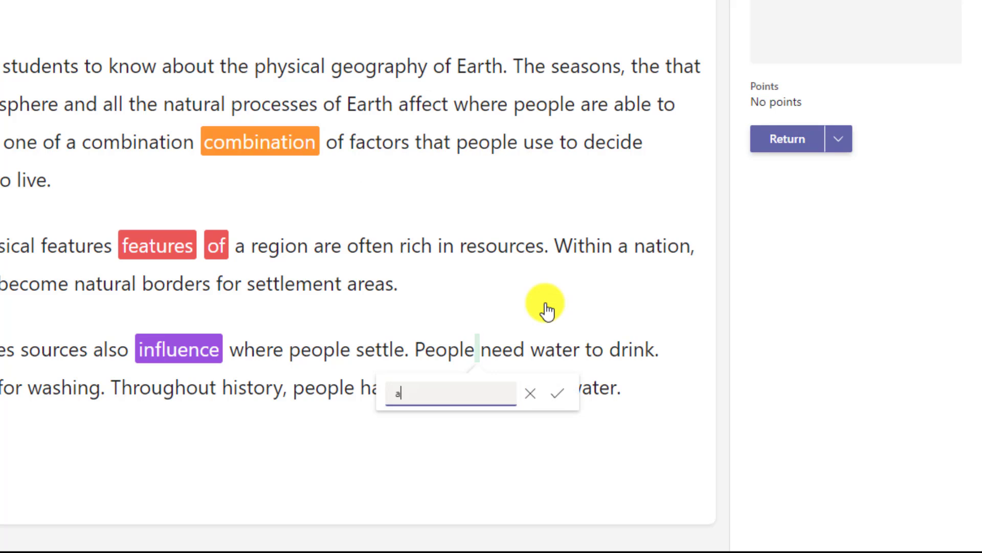
click(561, 395)
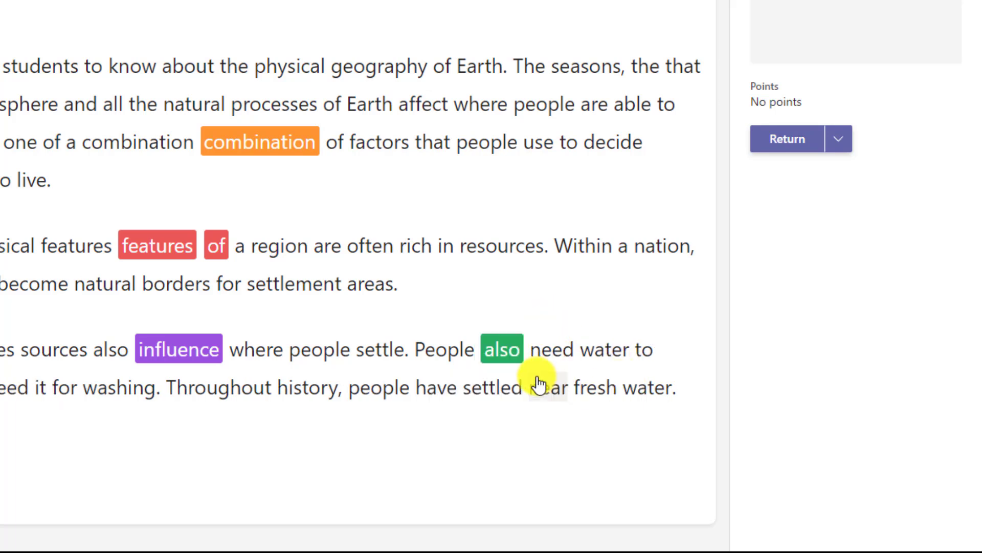
click(498, 356)
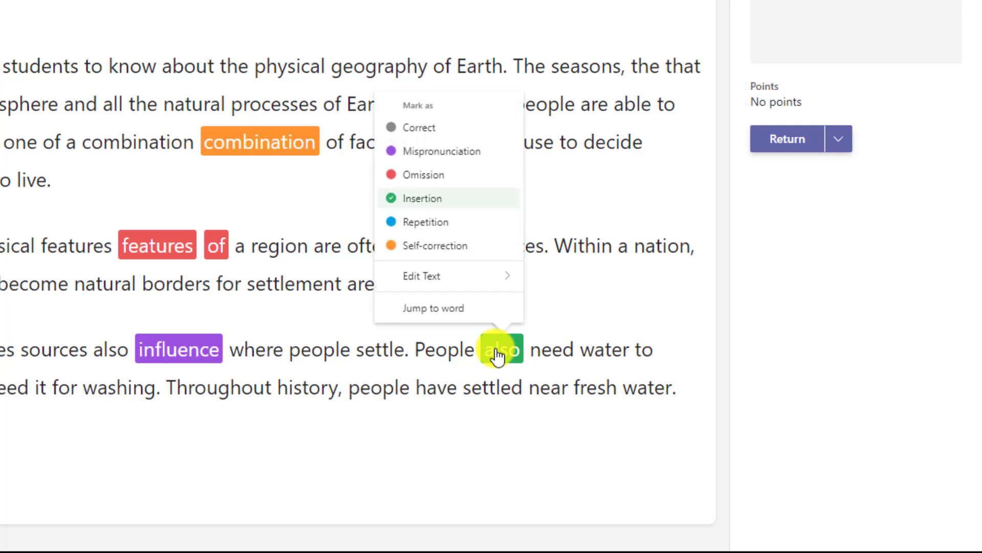
mouse_move(423, 275)
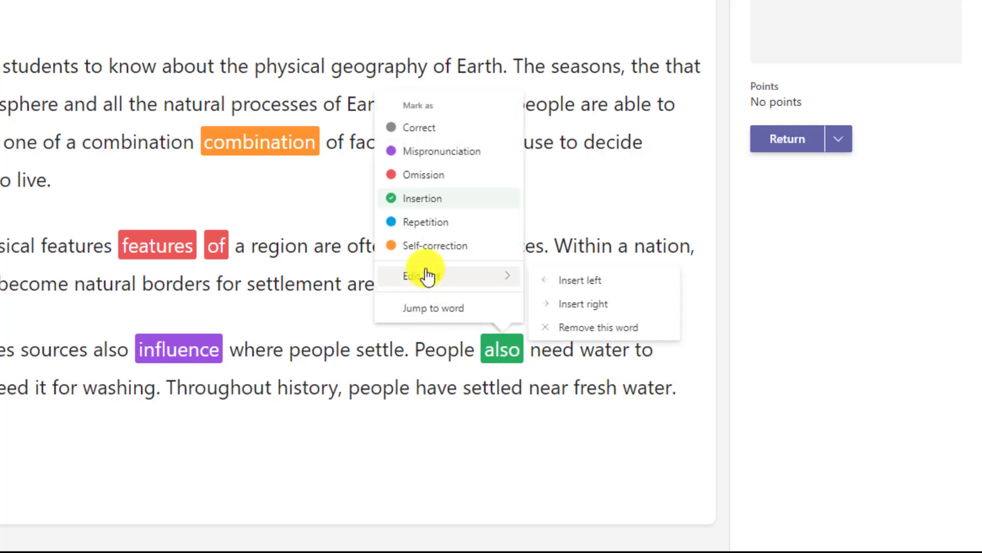
click(605, 325)
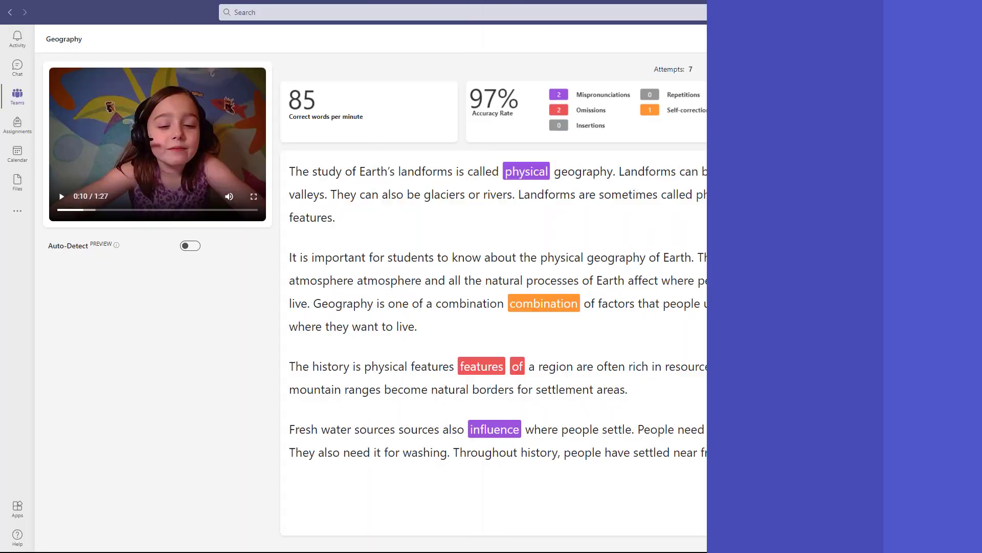
Enter the feedback 'Great job!' and check the student list without switching students
click(875, 189)
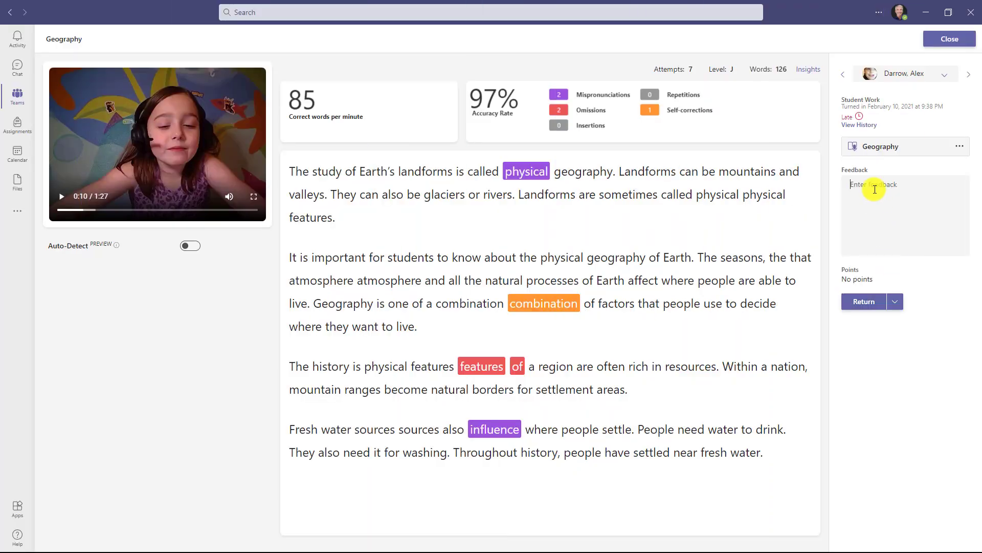
text(Great job!)
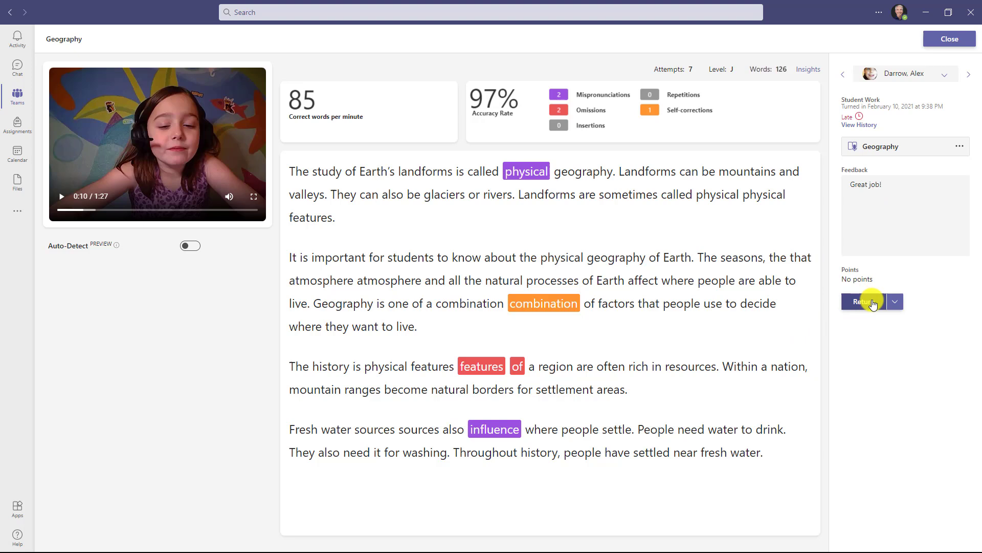
click(944, 75)
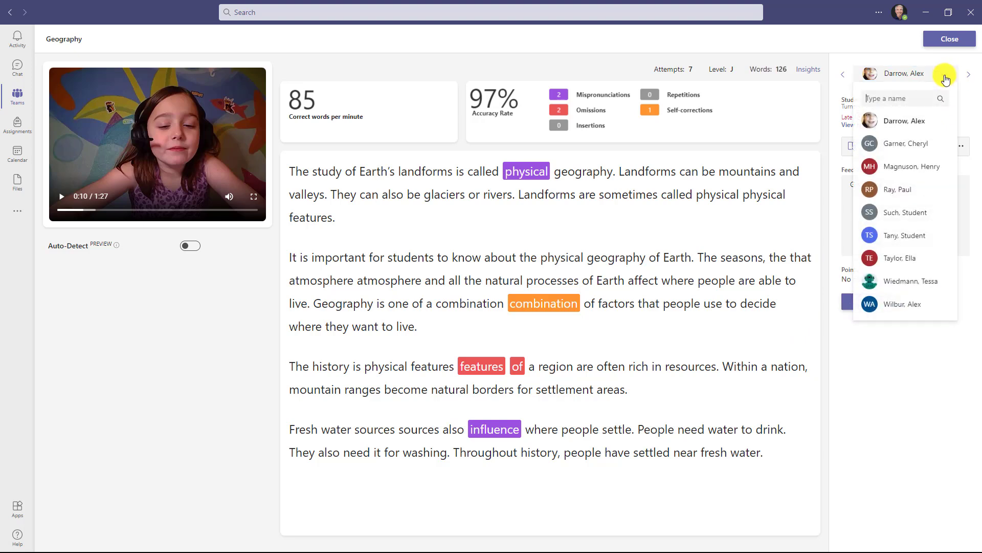
click(975, 110)
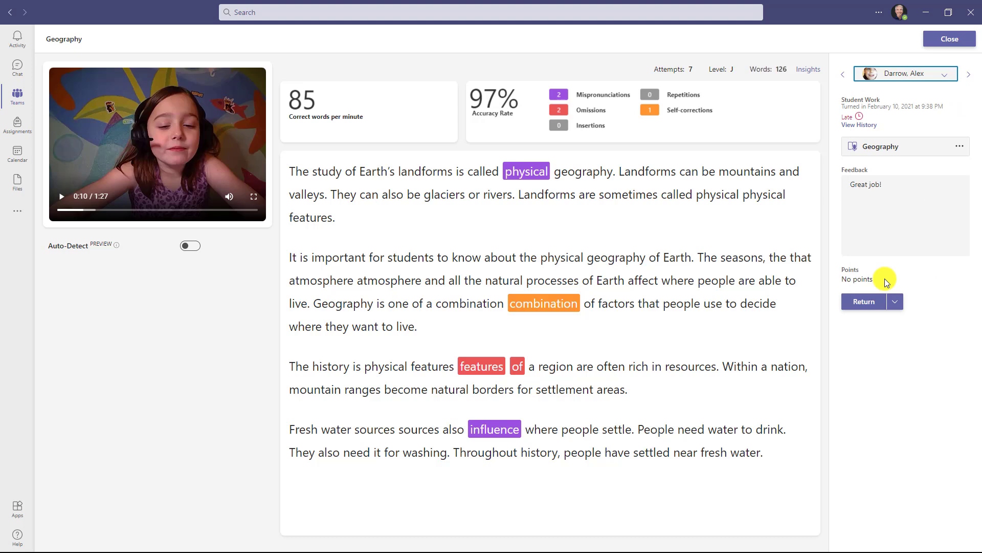
Close the reading review to return to the 4th Grade Assignments list
click(933, 276)
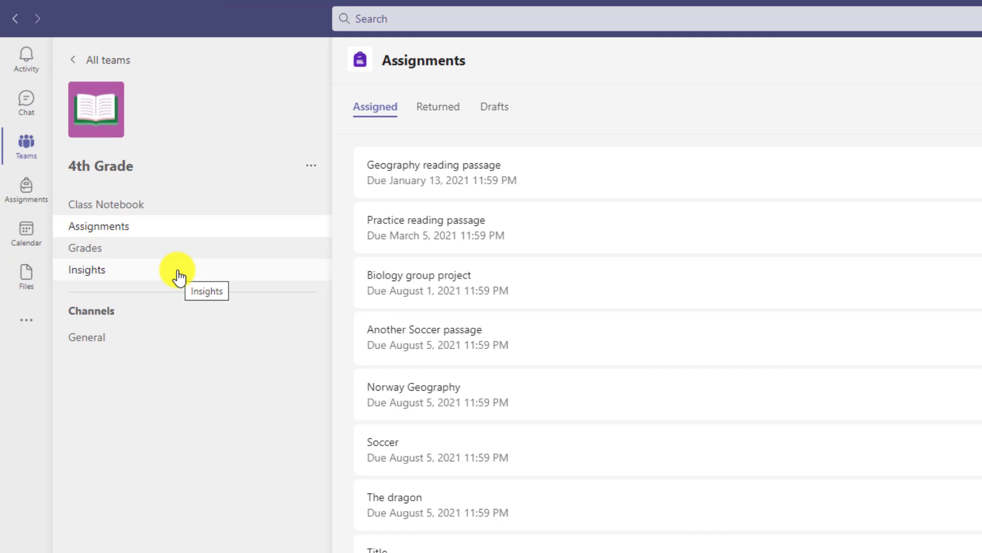
Open the 4th Grade class Insights dashboard with its reading progress summary
click(179, 277)
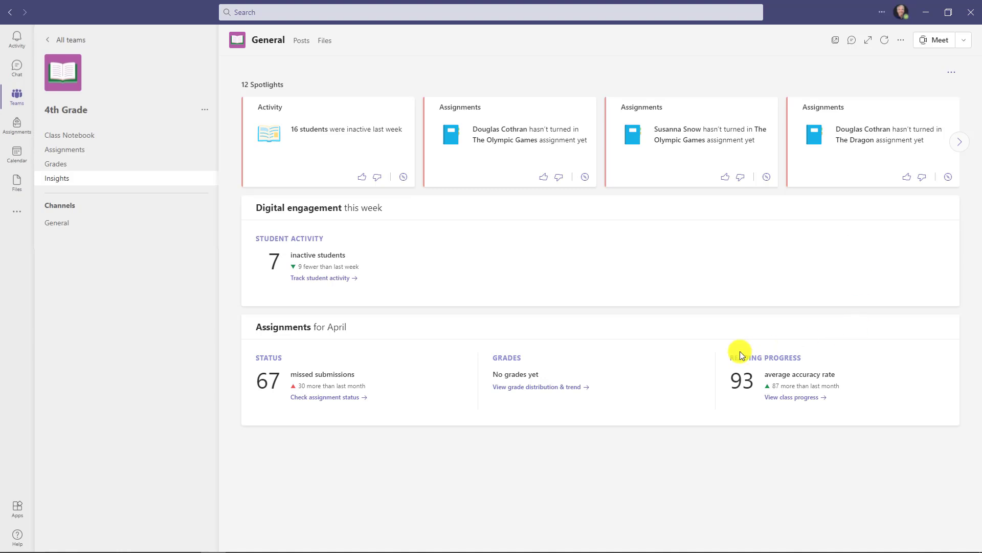
click(805, 362)
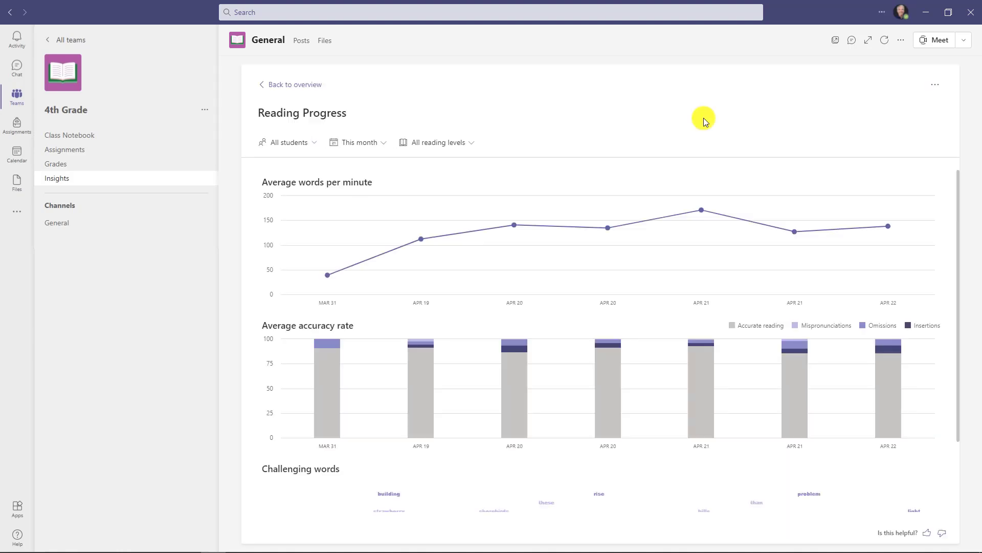
click(868, 40)
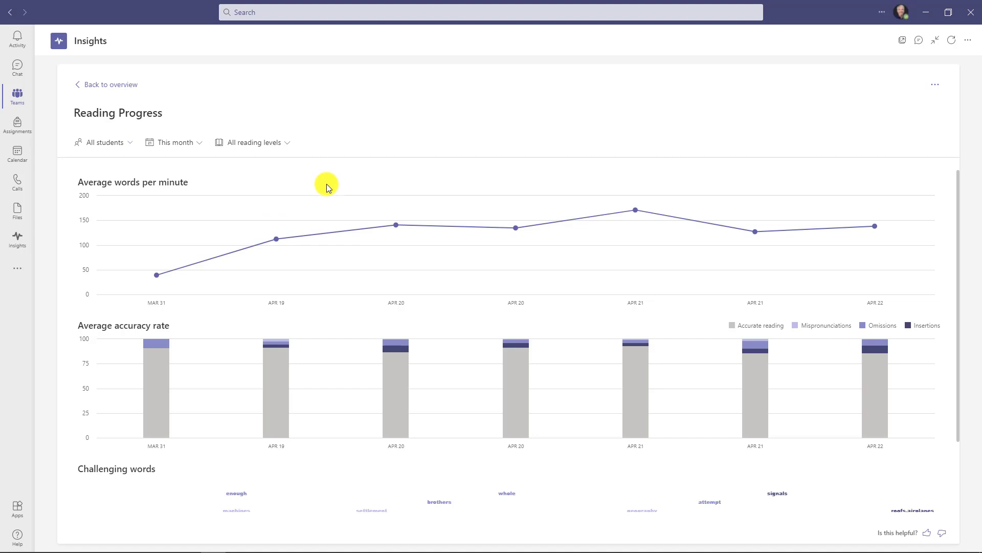
mouse_move(284, 240)
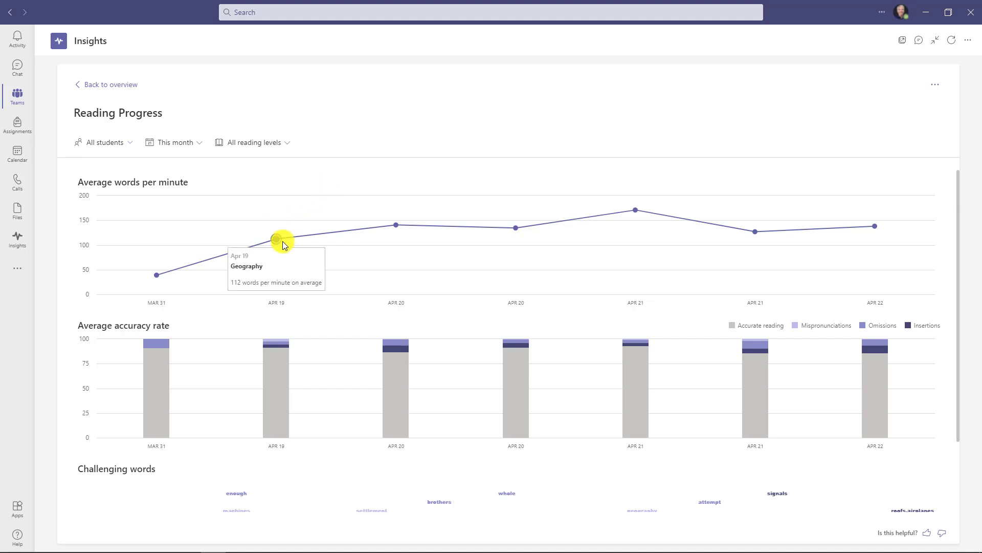
mouse_move(514, 233)
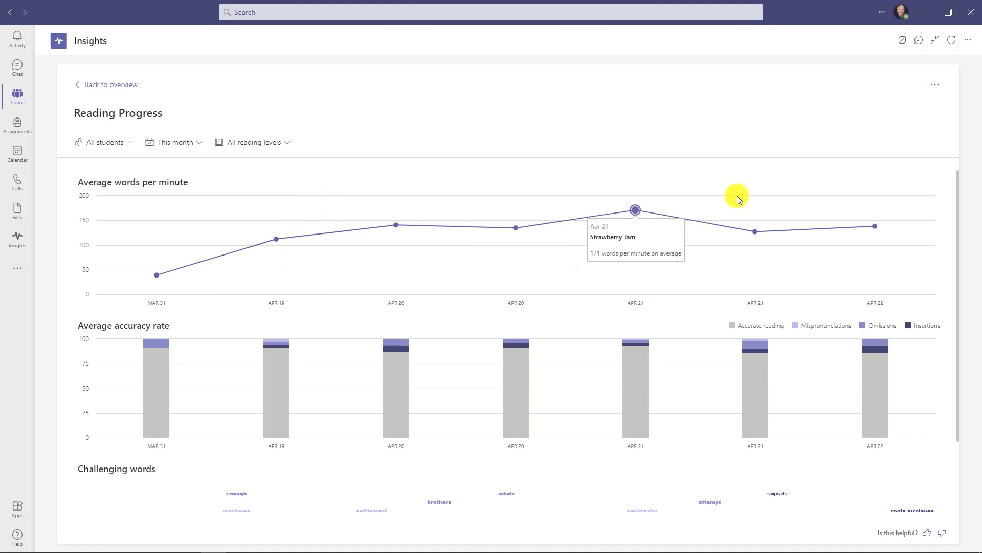
mouse_move(874, 232)
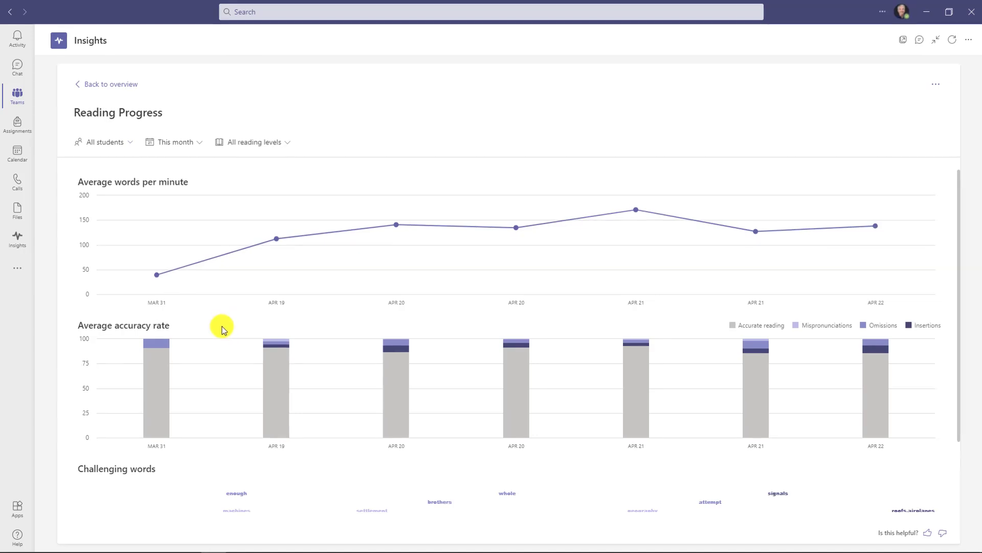
mouse_move(276, 377)
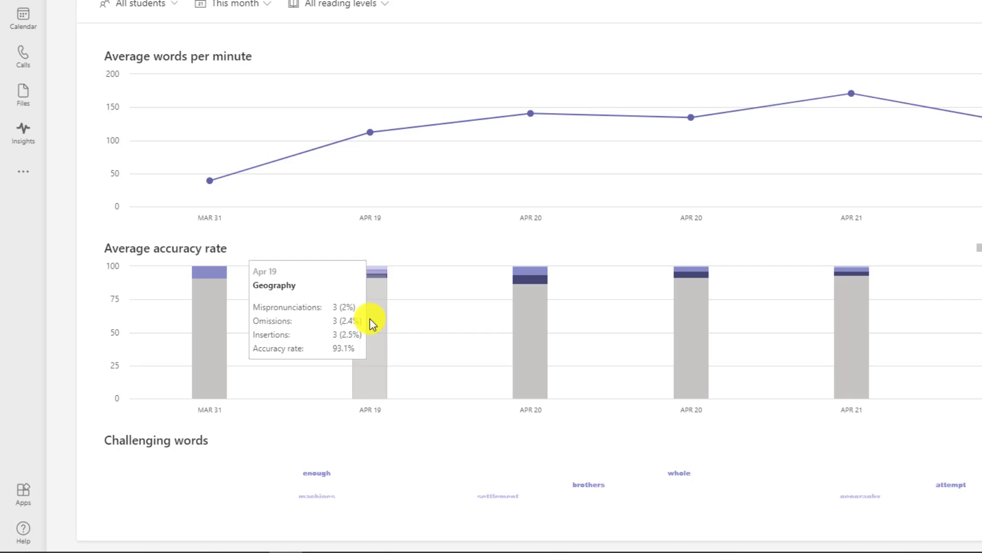
mouse_move(531, 338)
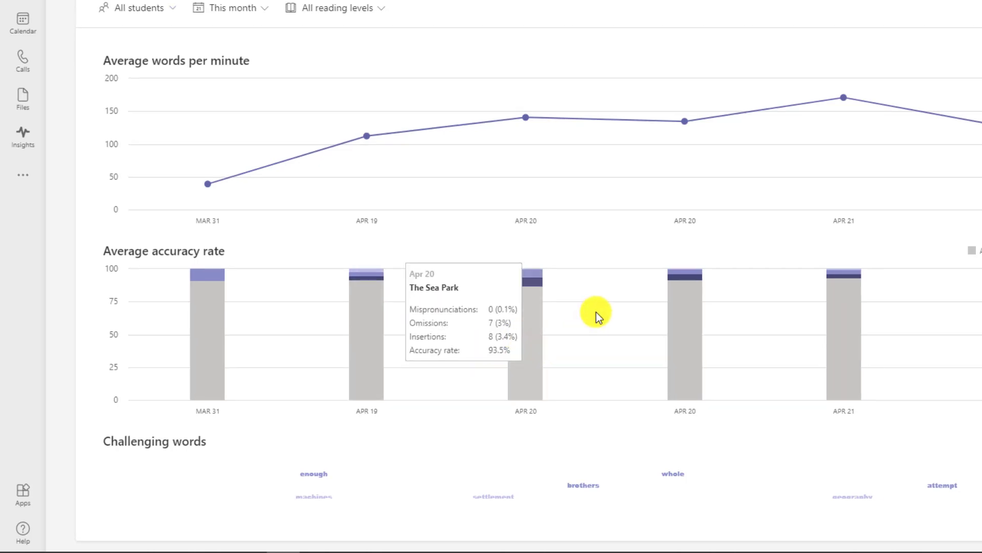
mouse_move(855, 352)
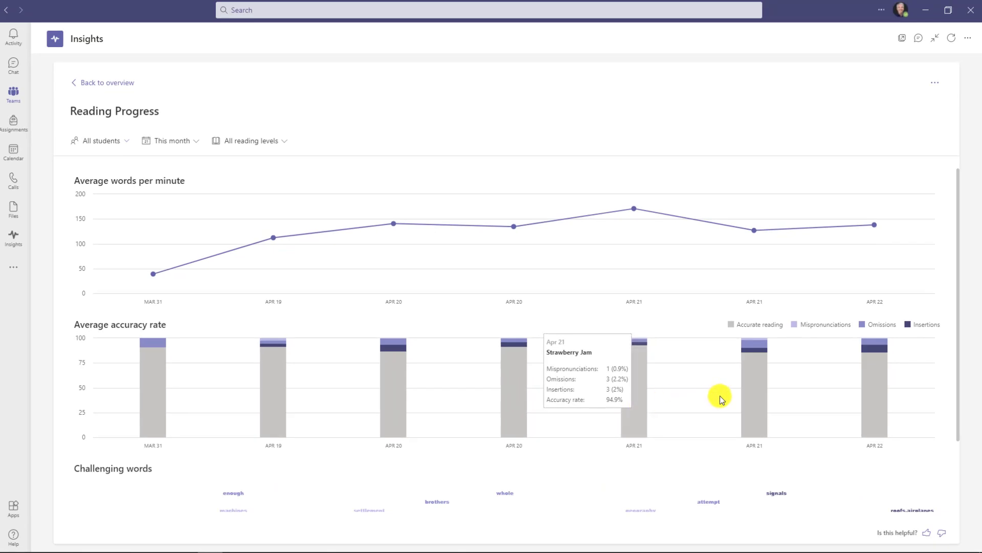
click(108, 142)
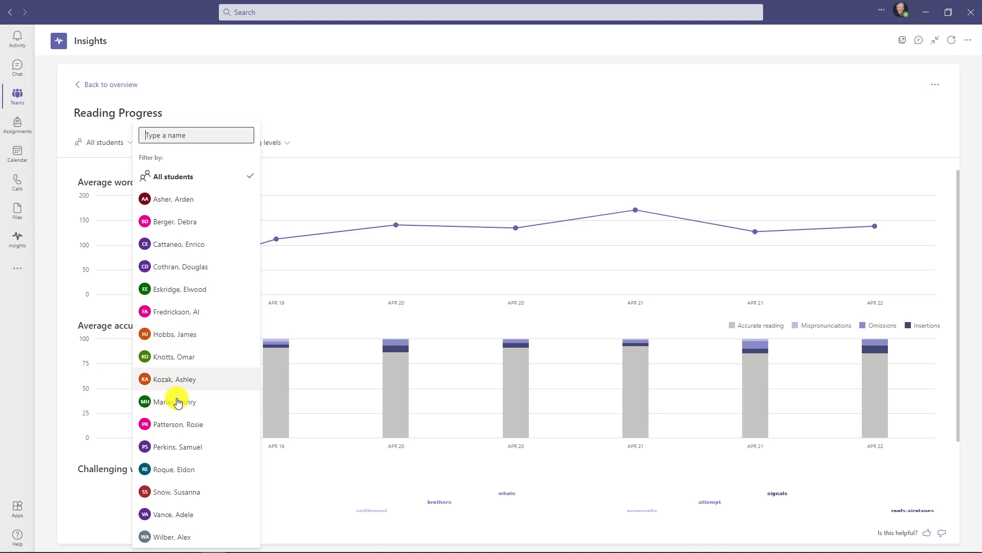
click(212, 532)
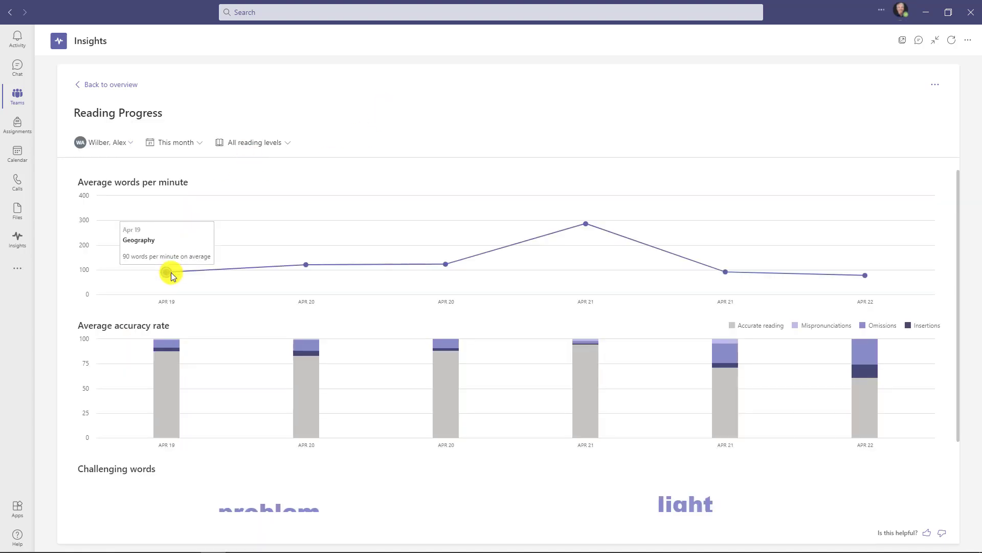
mouse_move(302, 263)
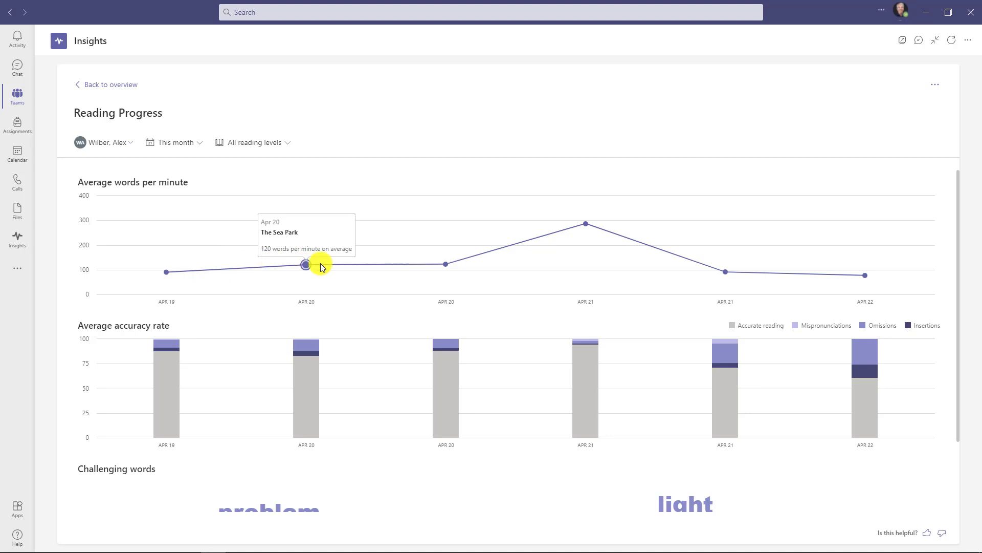
mouse_move(585, 228)
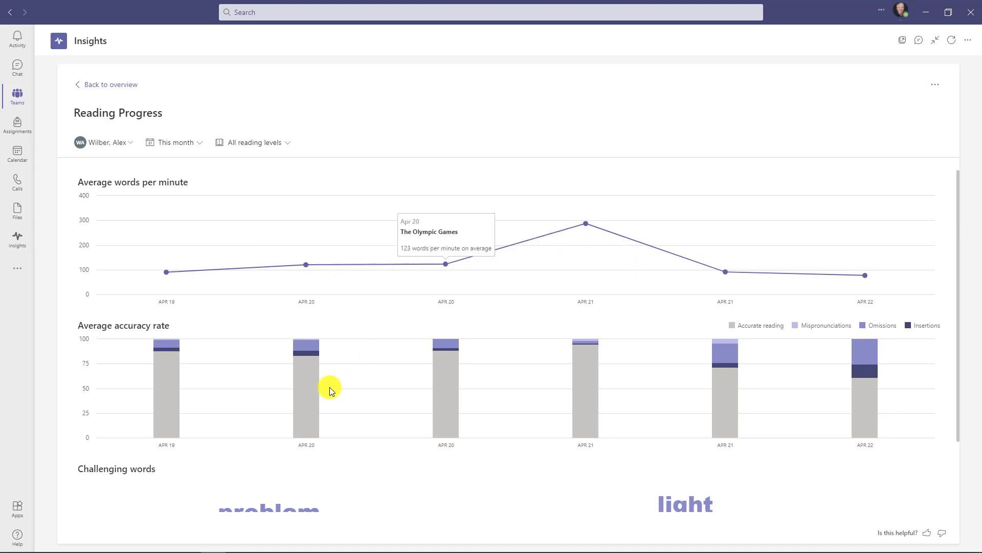
mouse_move(460, 385)
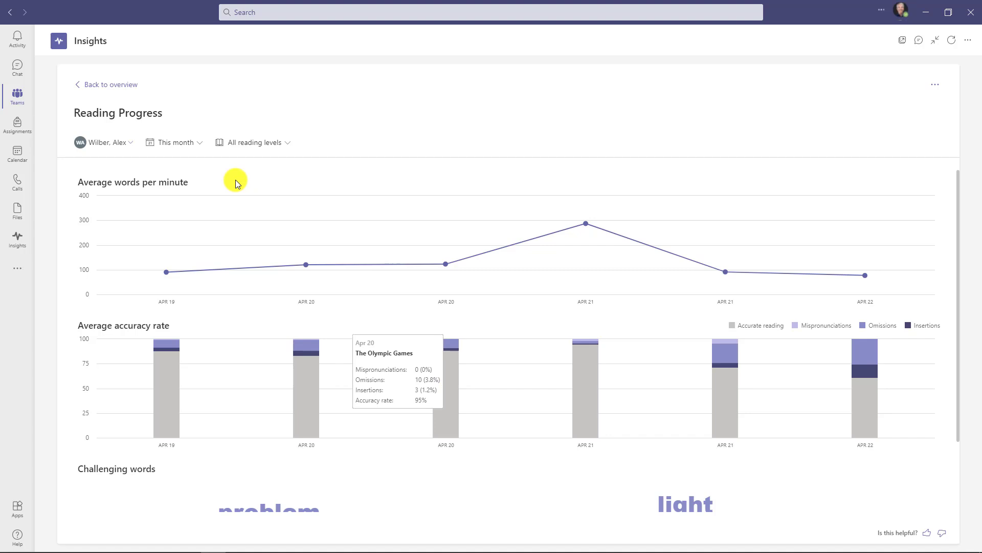
click(175, 143)
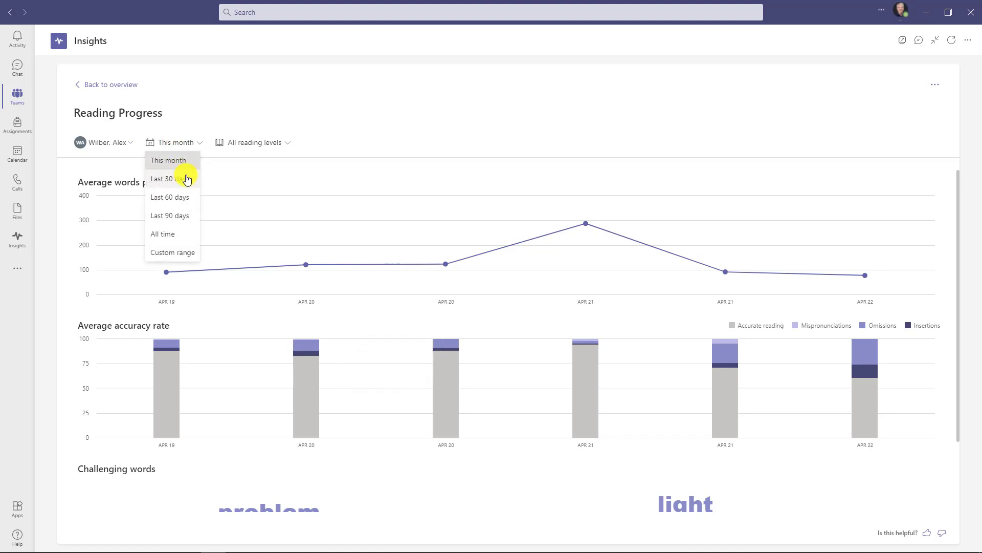
click(183, 218)
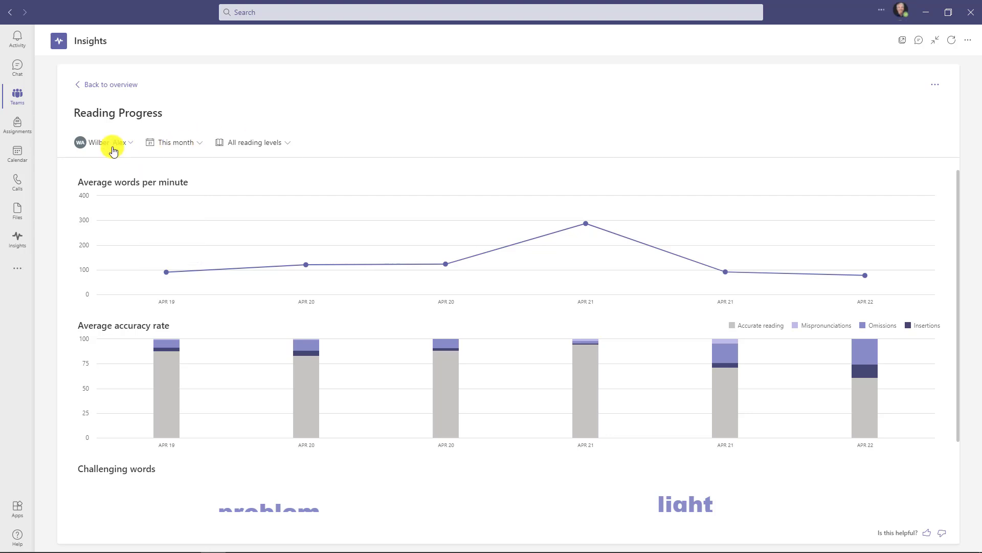
click(113, 148)
Show all students again and add reading level J to the reading level filter
click(183, 174)
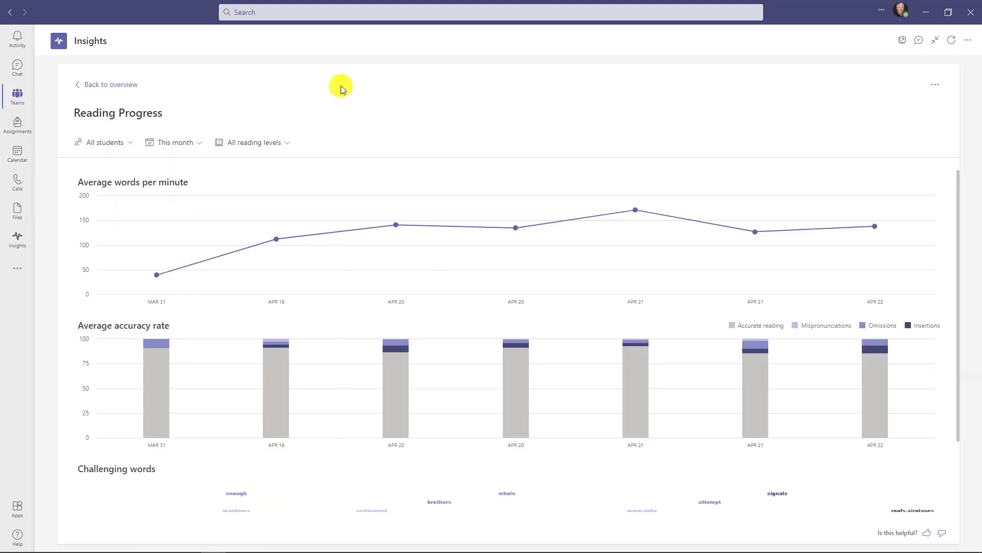
click(257, 143)
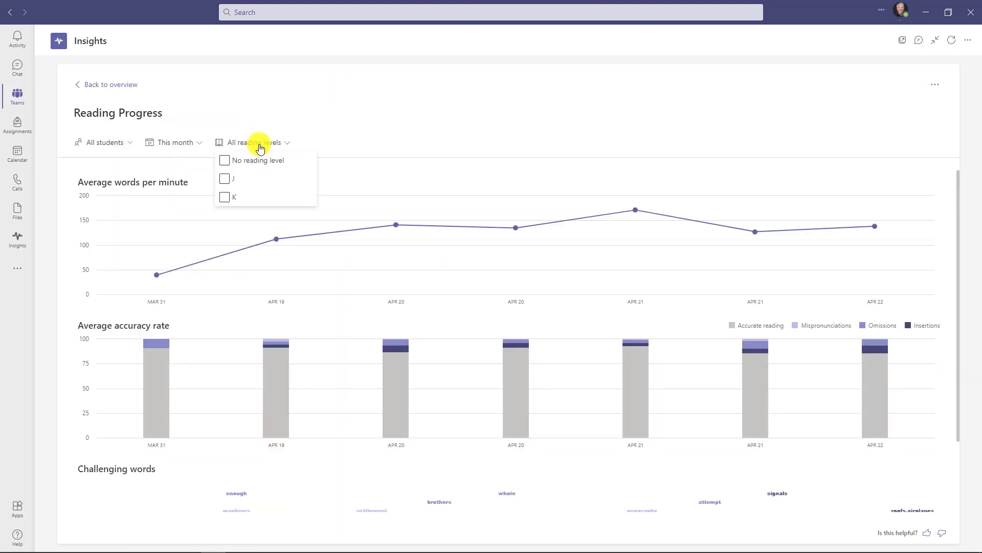
click(280, 179)
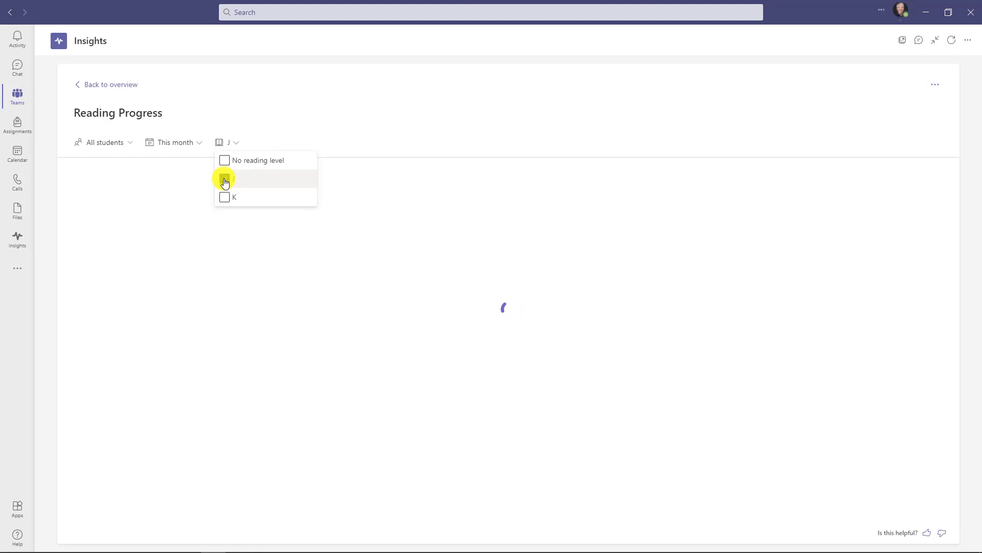
click(298, 152)
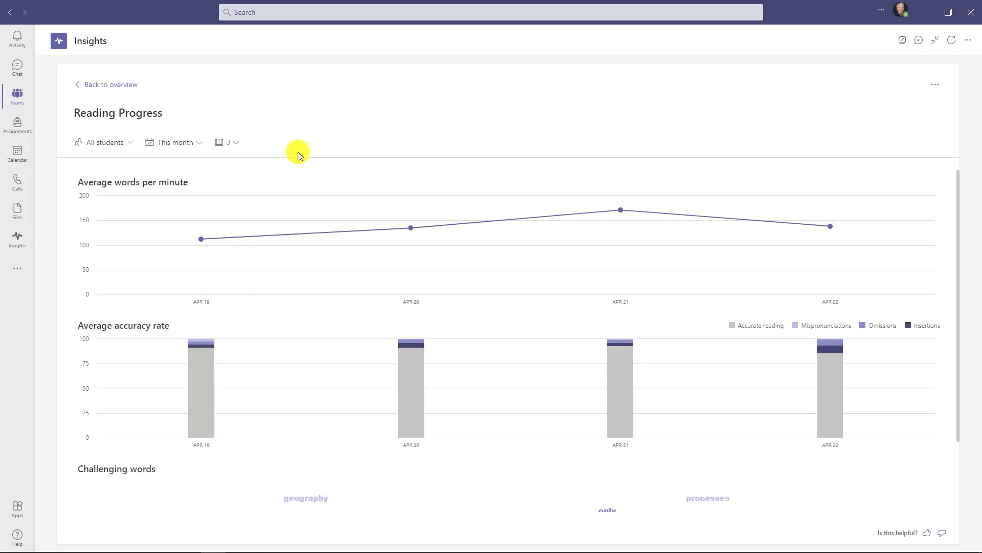
Try the first student's results alone, then set the student filter back to All students
click(109, 143)
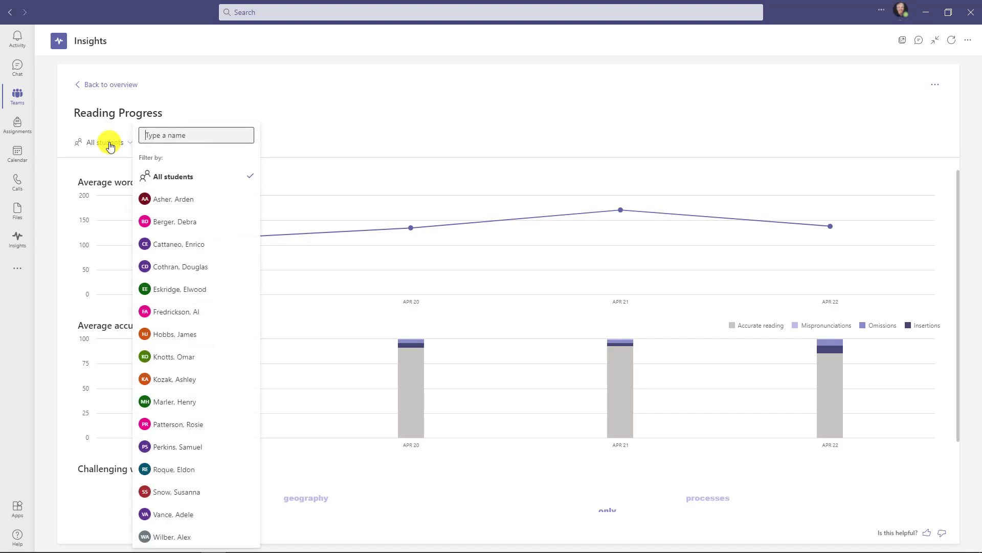
click(180, 199)
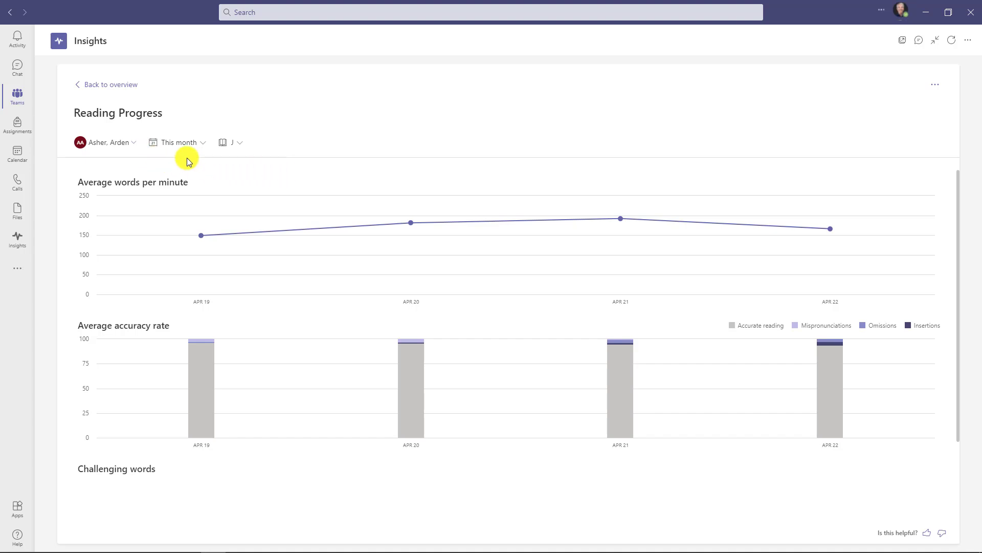
click(229, 147)
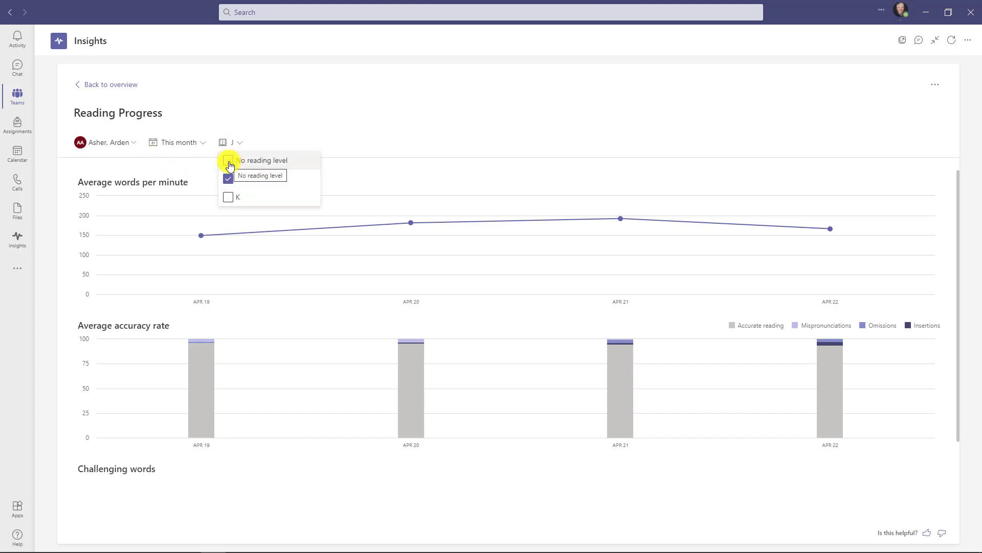
click(108, 143)
click(205, 180)
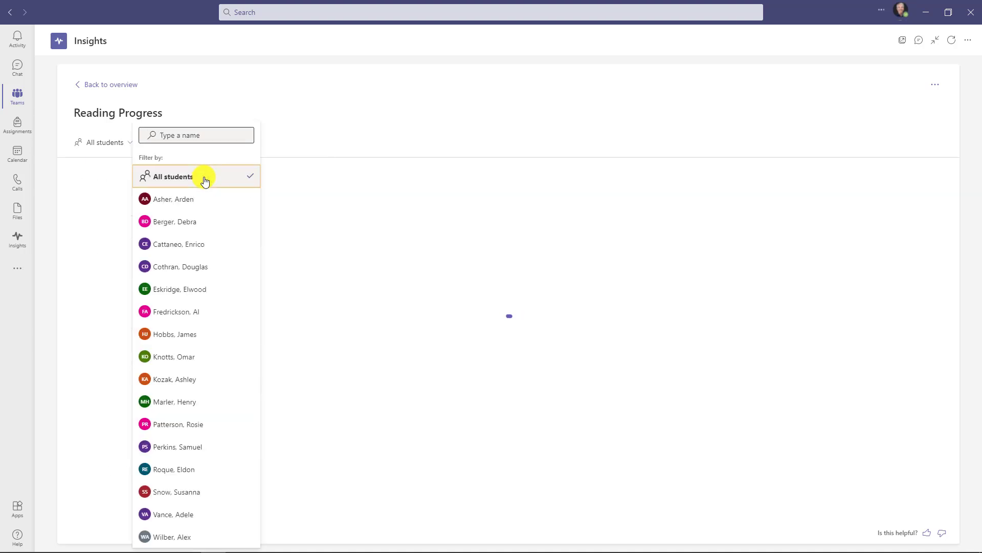
Scroll to the levels J and K Challenging words cloud, where physical leads with 9 flags
click(447, 83)
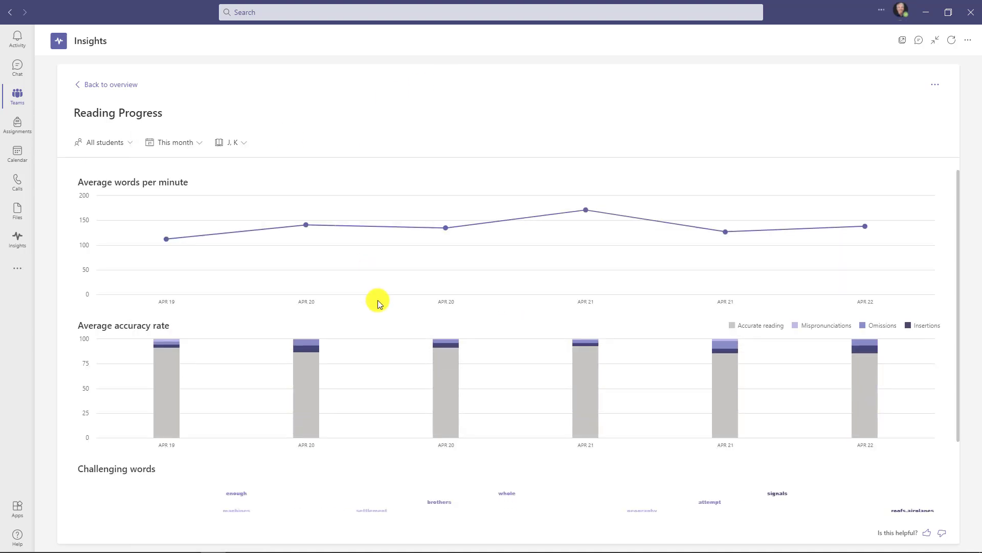
scroll(407, 365, down, 2)
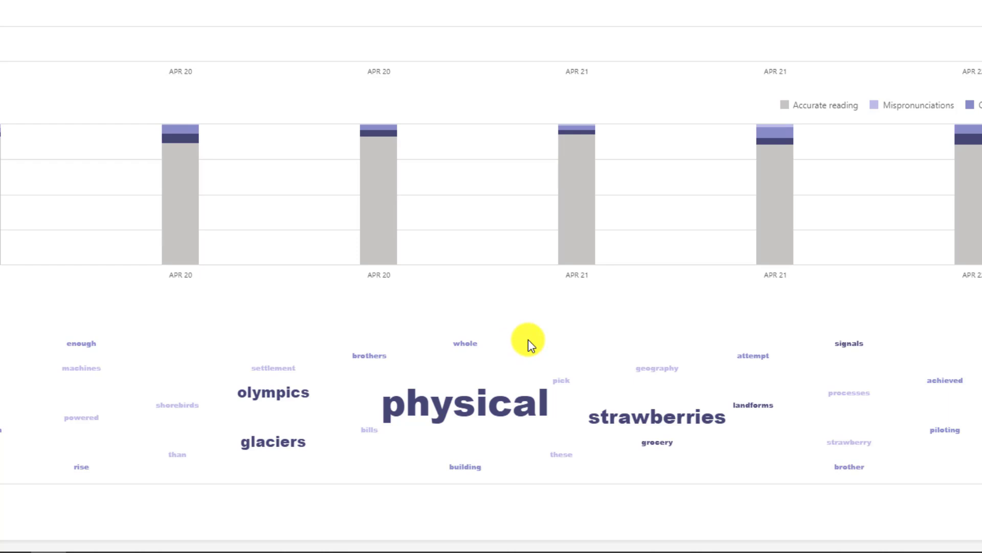
mouse_move(505, 406)
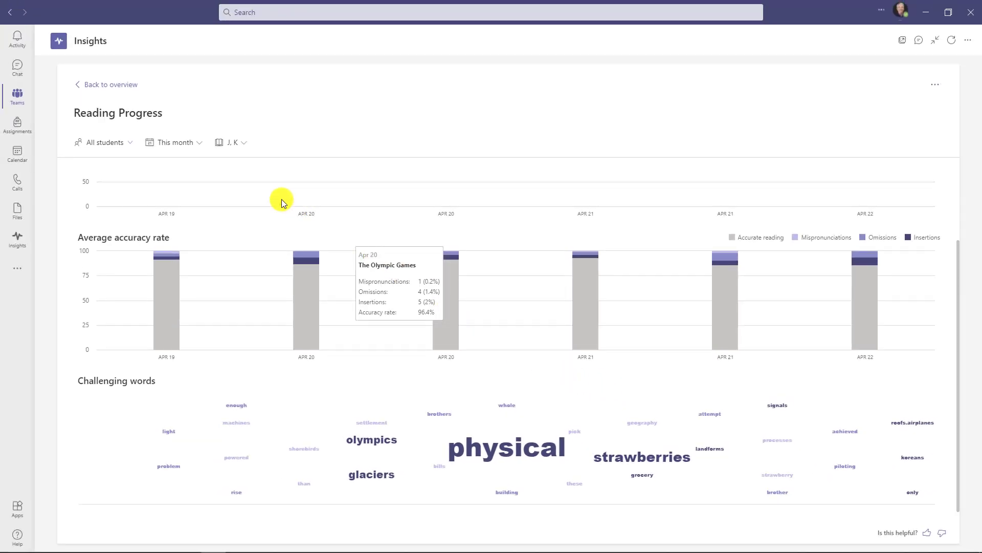
click(121, 144)
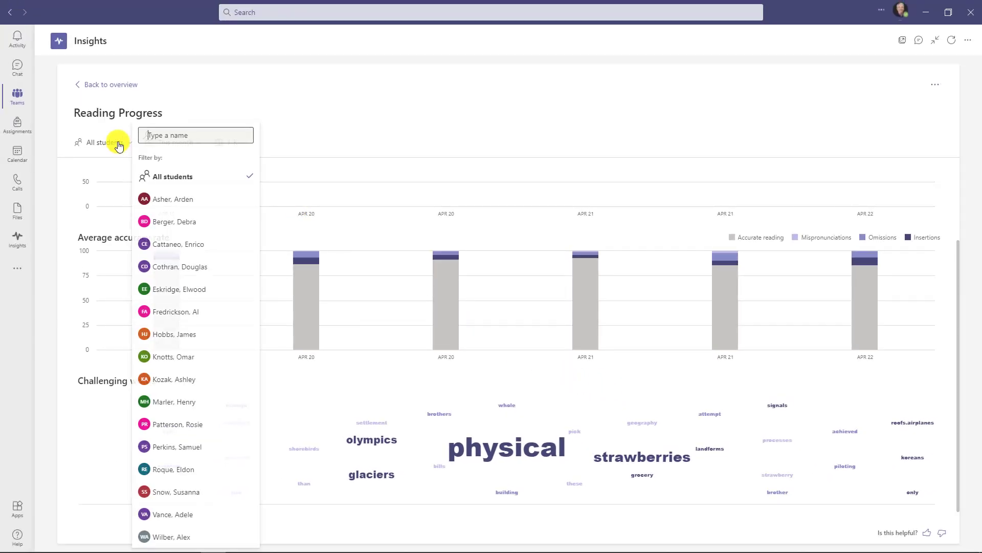
Filter the insights to the first student and check olympics, counted 4 times, in the word cloud
click(174, 200)
click(476, 383)
scroll(490, 403, down, 2)
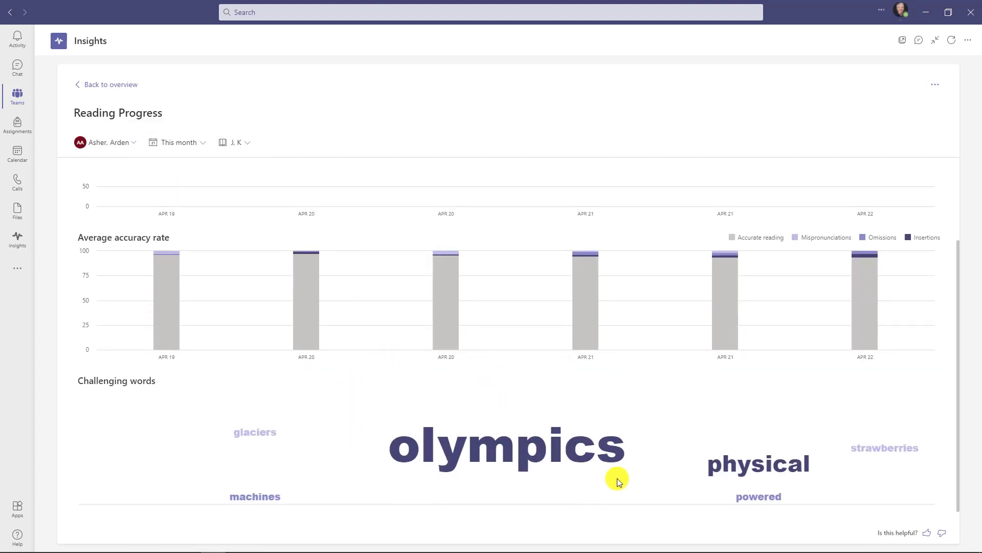
mouse_move(587, 455)
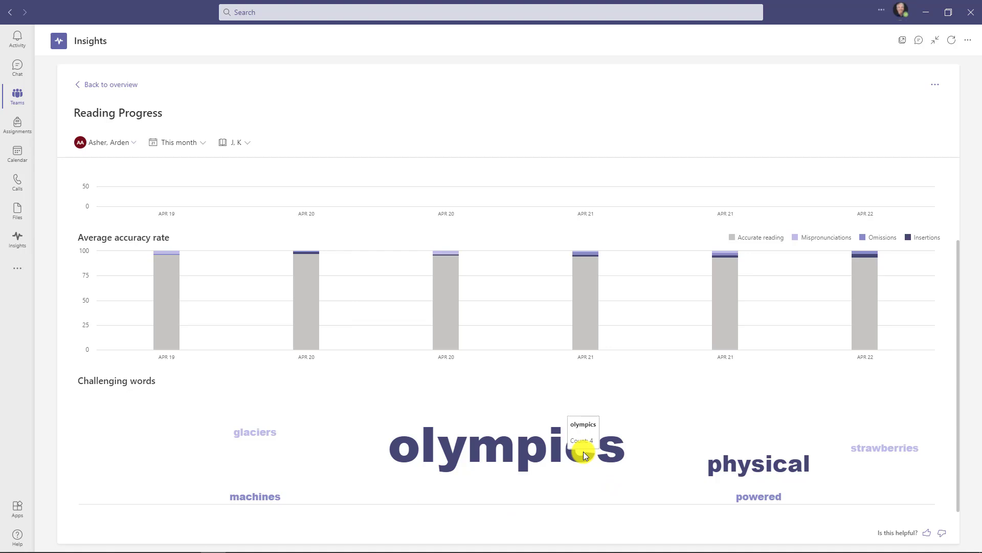